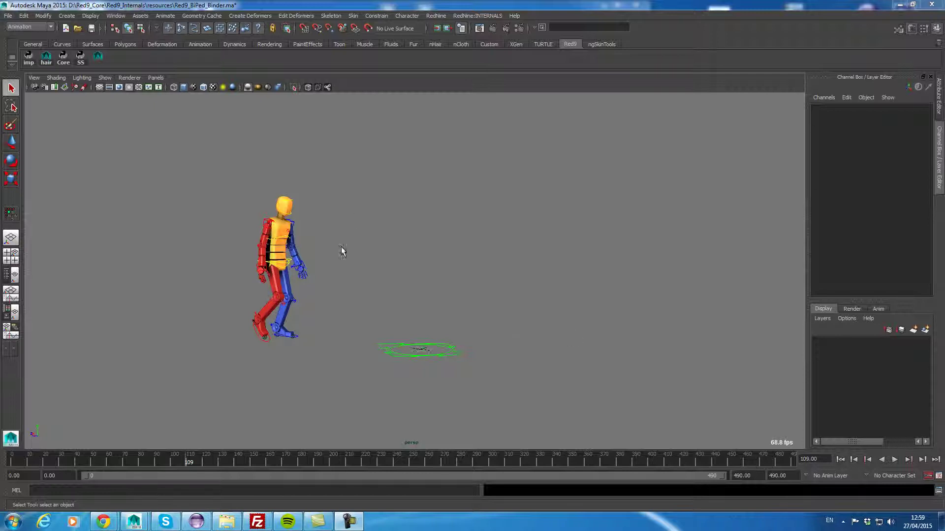
Step: Open the Red9 PRO Pack Animation Redirect tool for the character scene
right_click_drag(344, 247, 460, 266, "alt")
left_click_drag(460, 266, 439, 265, "alt")
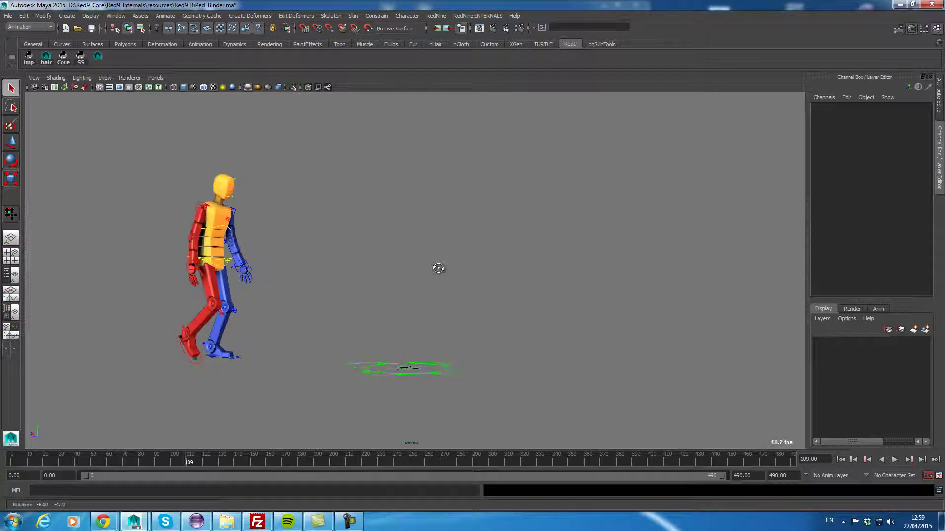
left_click(435, 16)
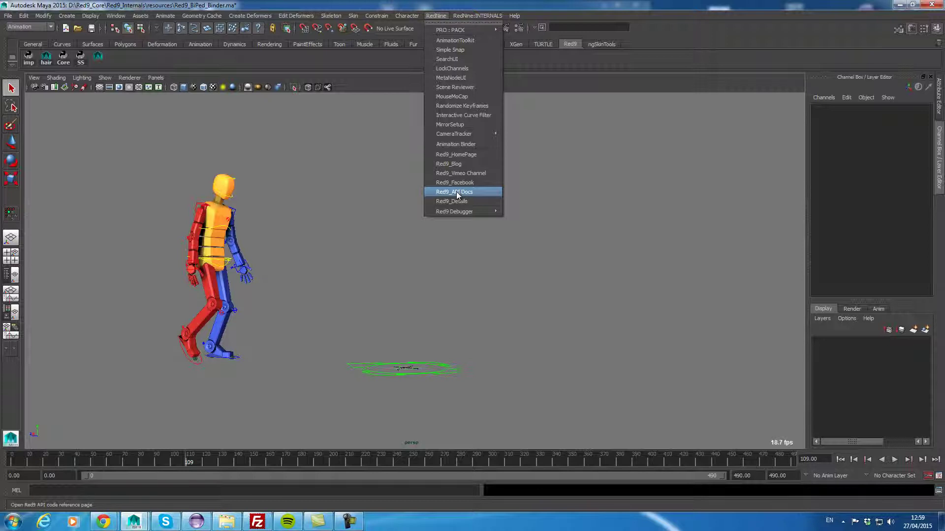
mouse_move(462, 32)
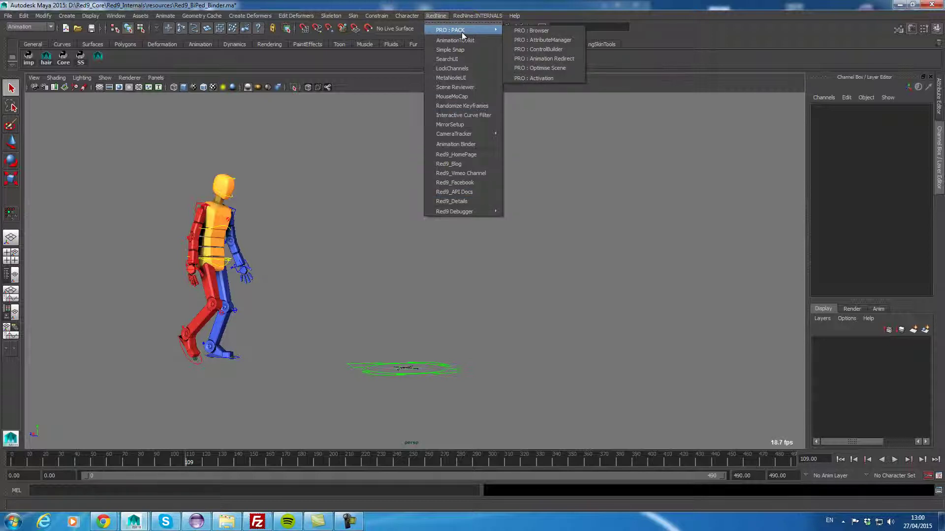
left_click(571, 58)
left_click_drag(703, 87, 713, 84)
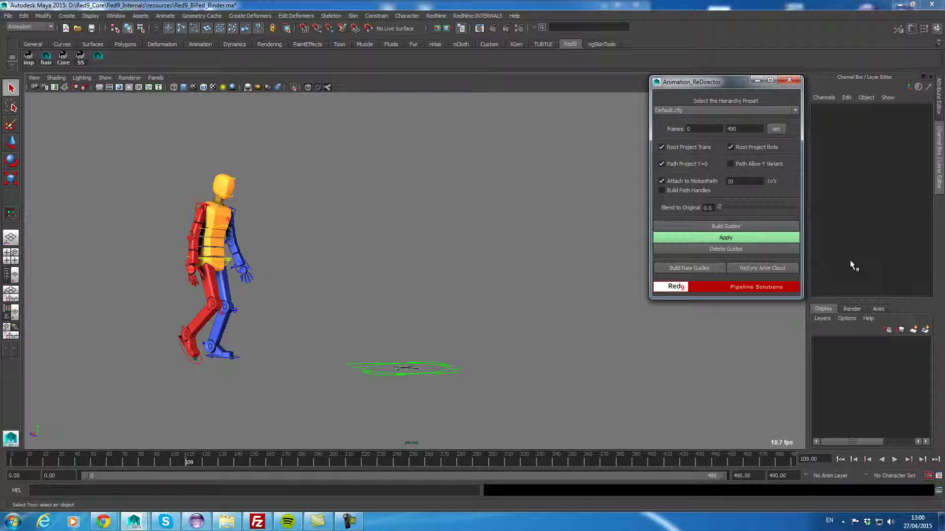
left_click(724, 238)
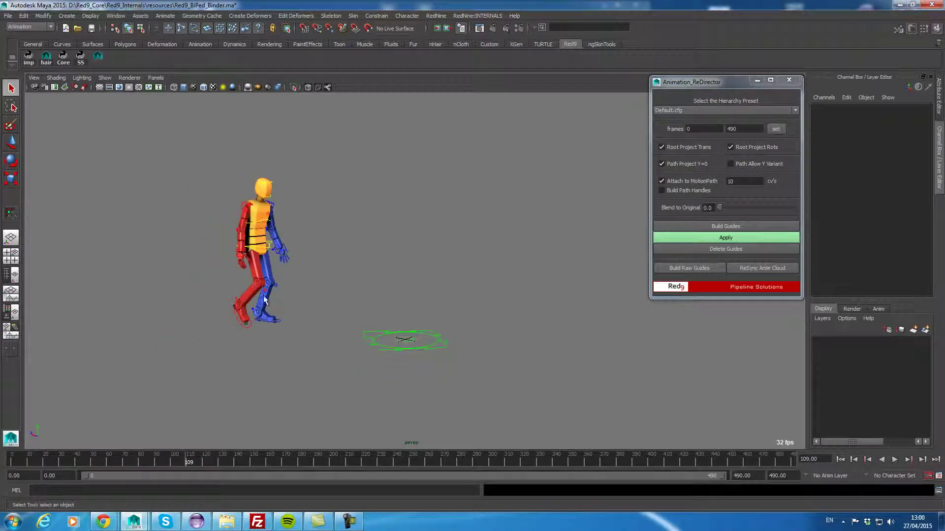
Step: Inspect the left wrist control's keys and play through the character's walk animation
left_click(284, 251)
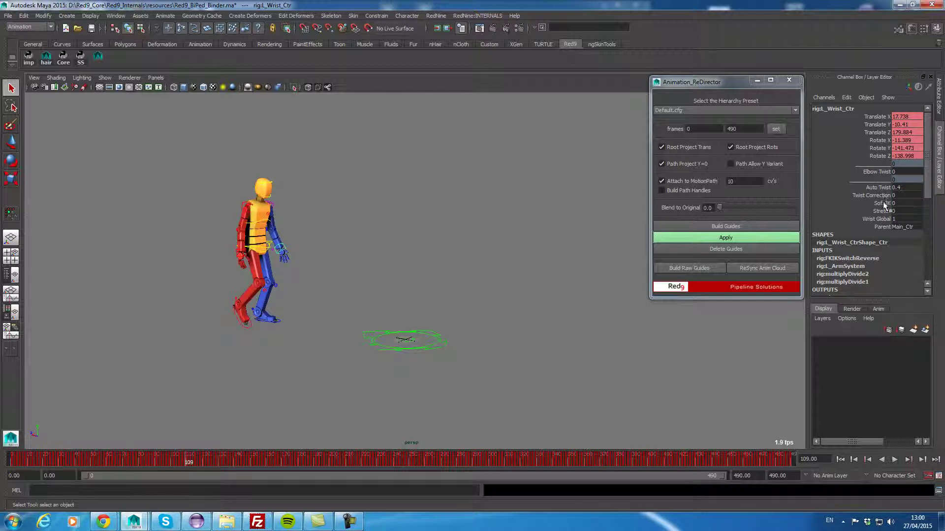
left_click(335, 221)
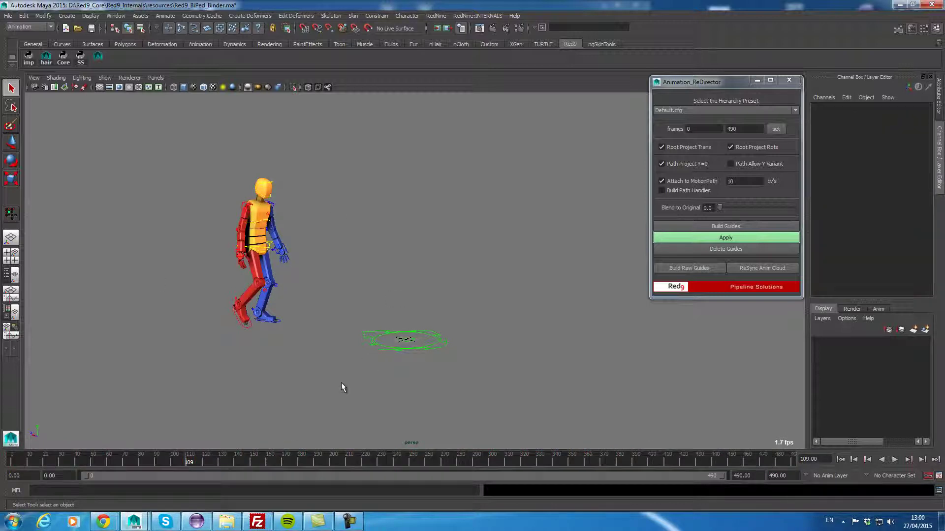
left_click_drag(131, 460, 52, 426)
left_click_drag(255, 384, 414, 368, "alt")
right_click_drag(414, 369, 401, 368, "alt")
middle_click_drag(401, 368, 368, 368, "alt")
left_click_drag(709, 81, 703, 13)
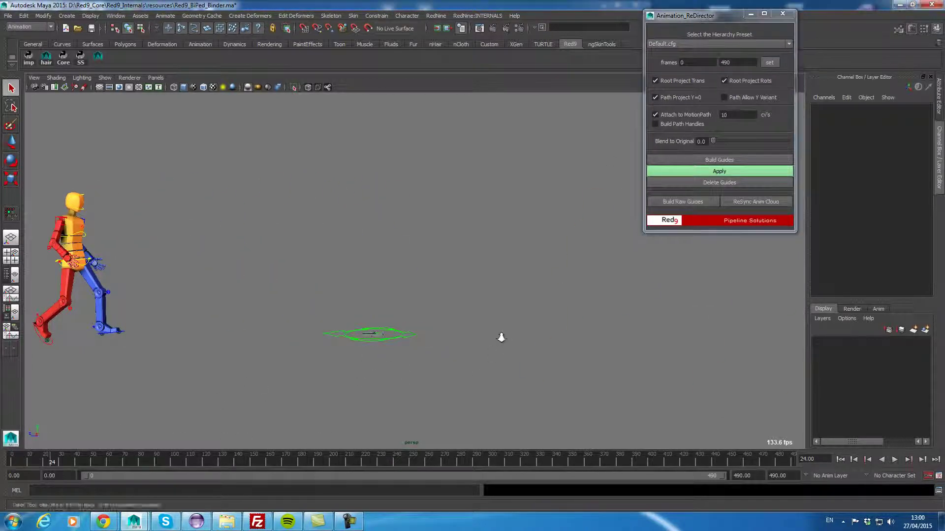
right_click_drag(499, 335, 433, 340, "alt")
left_click_drag(433, 340, 424, 355, "alt")
left_click(9, 461)
key("alt+v")
mouse_move(9, 461)
left_mouse_down()
mouse_move(443, 438)
mouse_move(359, 443)
mouse_move(395, 448)
left_mouse_up()
Step: Create a polygon cube, scale it up uniformly into a large box and raise it onto the floor in the character's walking path
left_click(125, 44)
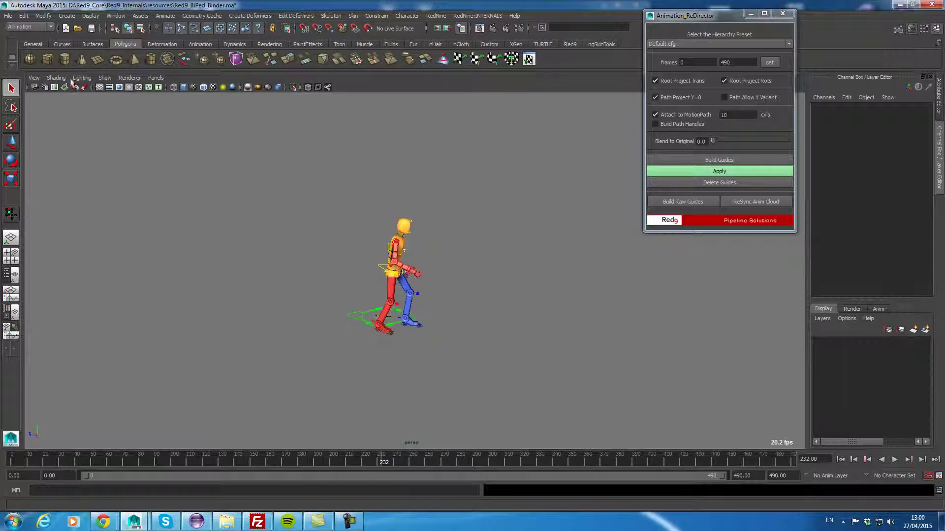
left_click(48, 60)
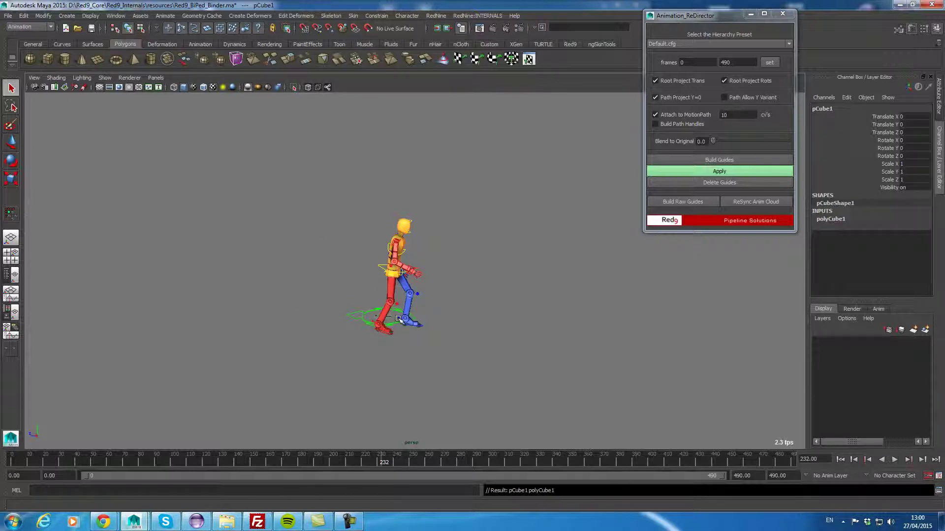
key("r")
left_click_drag(394, 321, 418, 299)
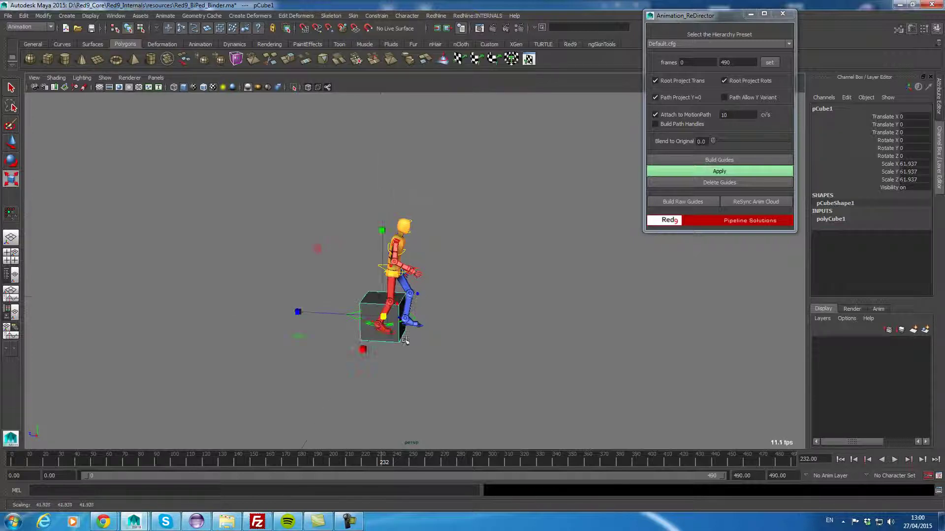
key("w")
left_click_drag(384, 243, 383, 223)
left_click_drag(451, 281, 387, 256, "alt")
left_click_drag(333, 370, 417, 370, "alt")
left_click_drag(297, 288, 323, 290)
left_click_drag(414, 391, 325, 351, "alt")
Step: Scrub the walk back to frame 41 and inspect the rig's main control and left wrist control
left_click_drag(365, 459, 66, 443)
left_click_drag(418, 379, 374, 347, "alt")
left_click_drag(67, 460, 81, 432)
scroll(369, 333, "up", 3)
left_click(194, 288)
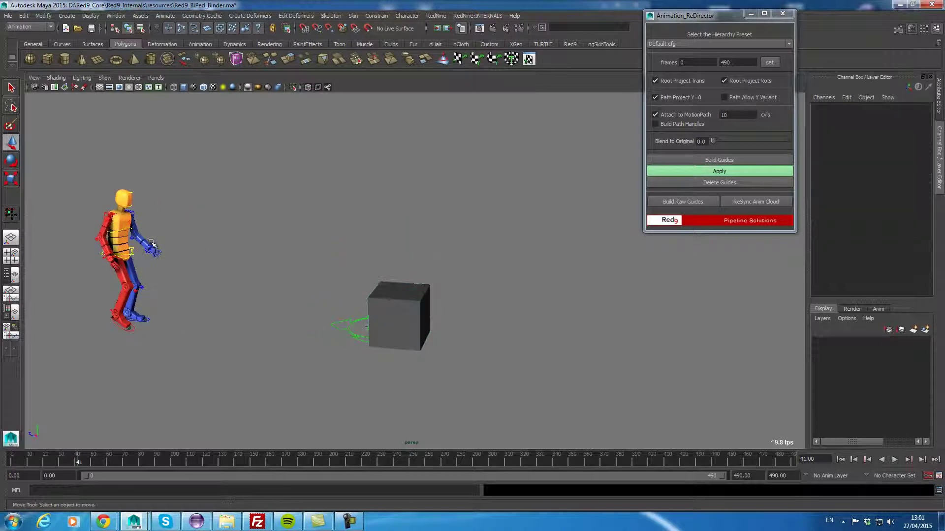
left_click(152, 243)
left_click(377, 333)
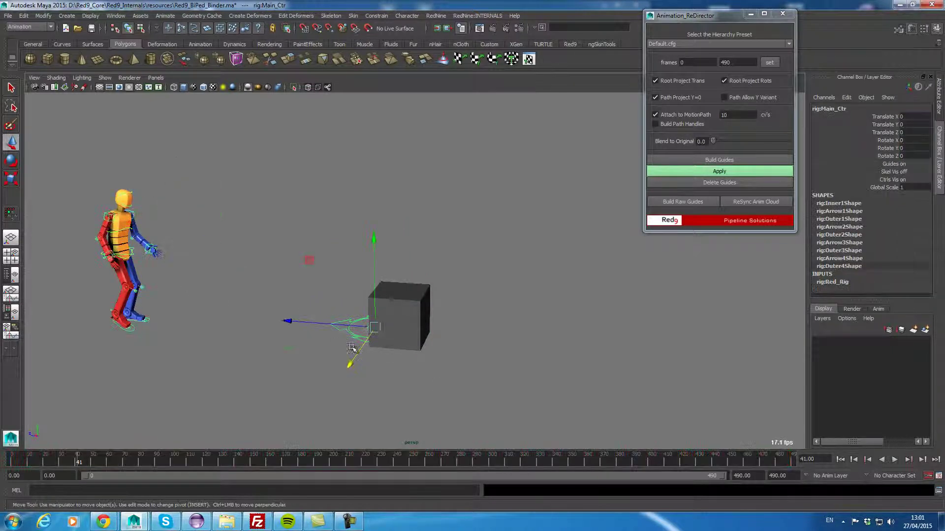
left_click(151, 248)
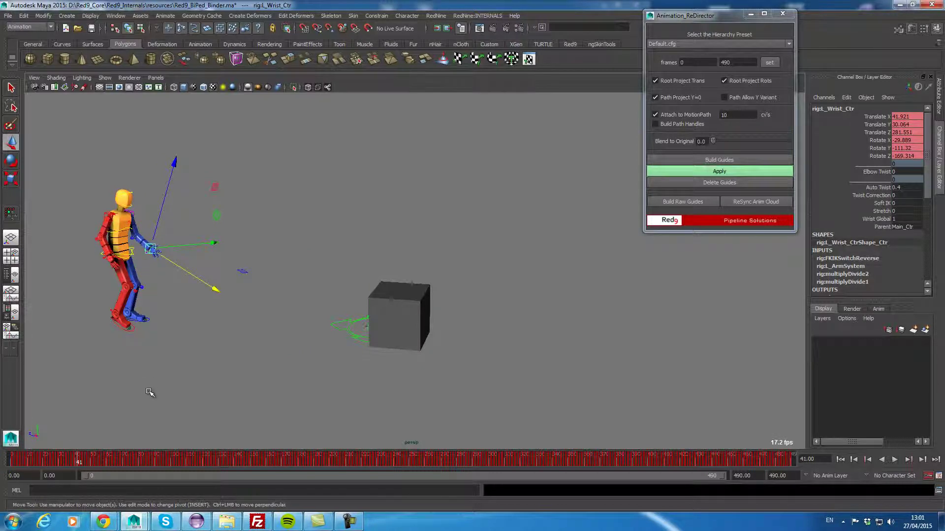
left_click(202, 385)
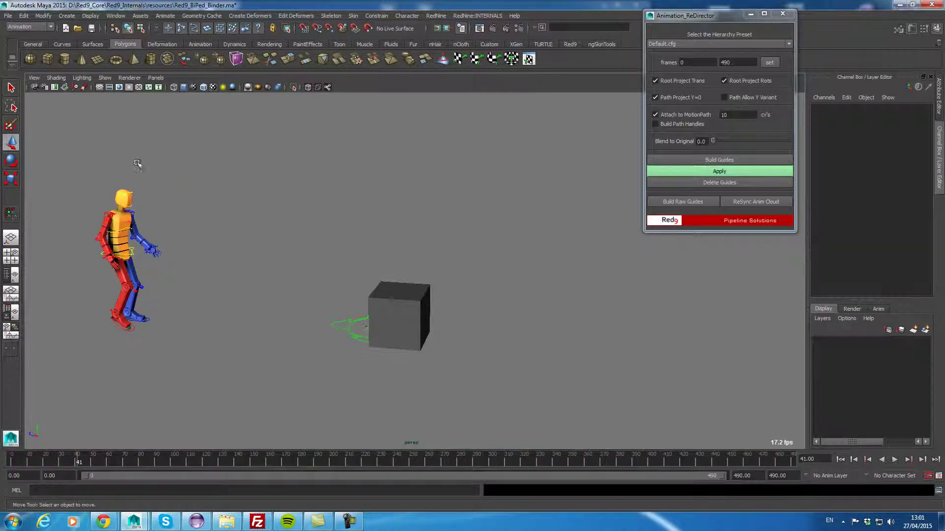
Step: Set the redirector's hierarchy preset to Red9_DevRig.cfg
left_click_drag(711, 15, 709, 83)
left_click(783, 113)
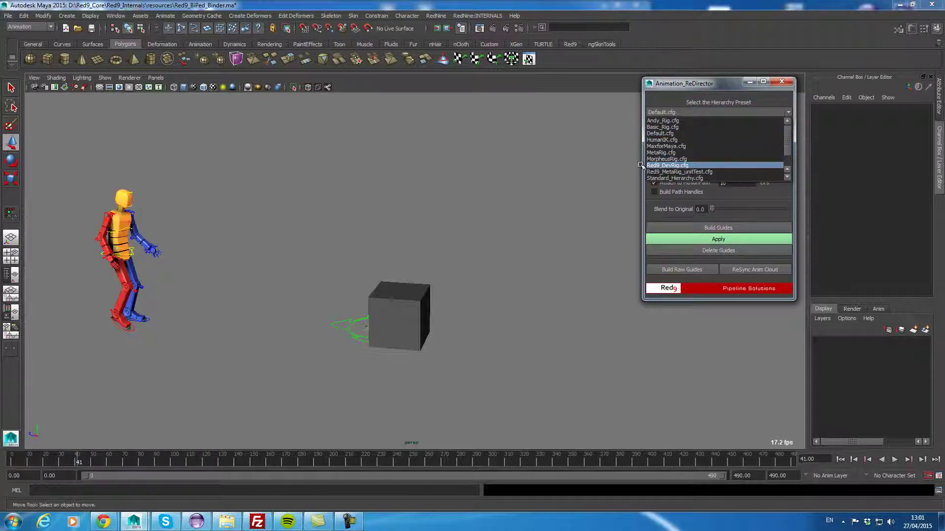
left_click(677, 167)
left_click_drag(708, 87, 714, 85)
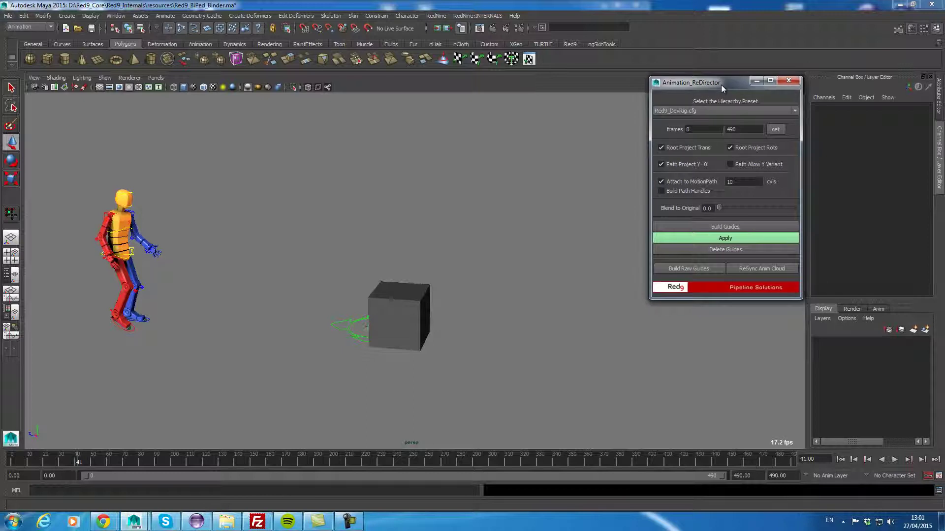
left_click_drag(720, 84, 720, 84)
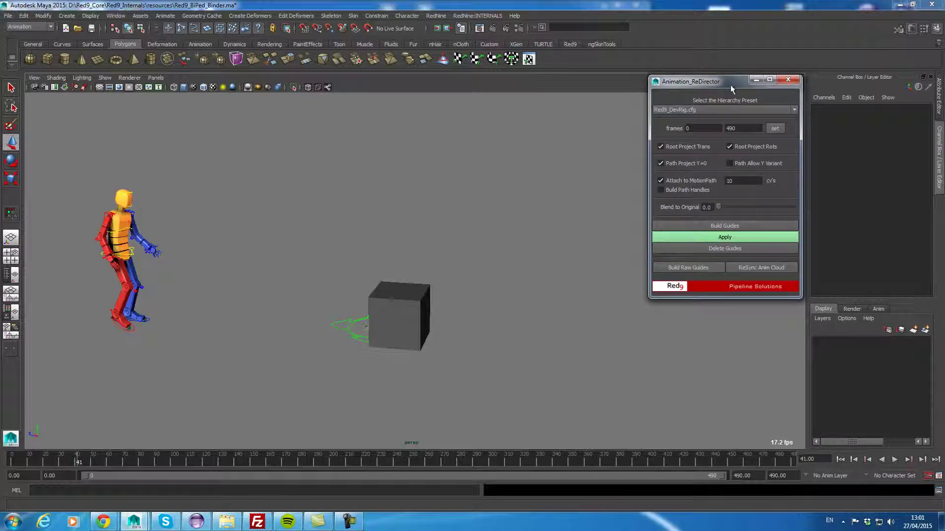
Step: Play back the animation from the first frame to review how the character walks towards the box
left_click_drag(96, 174, 198, 346)
left_click(146, 248)
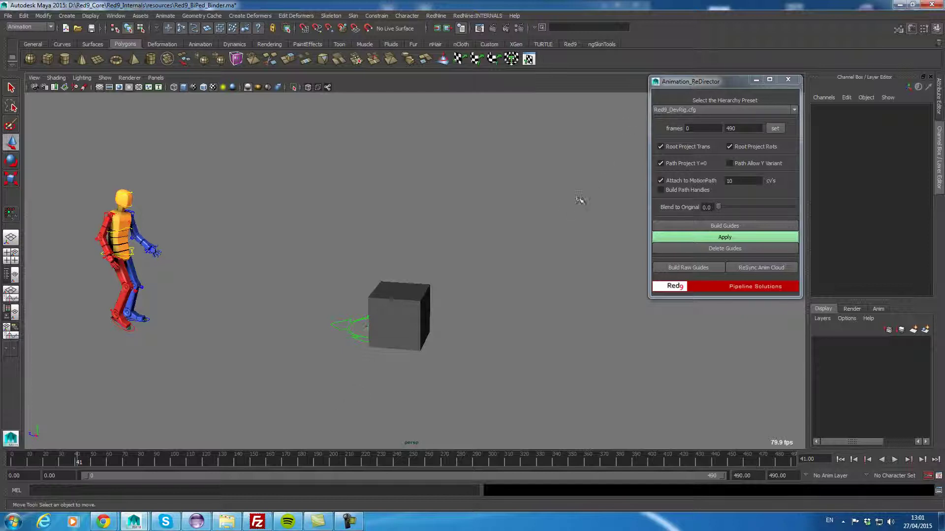
left_click_drag(39, 462, 2, 464)
key("alt+v")
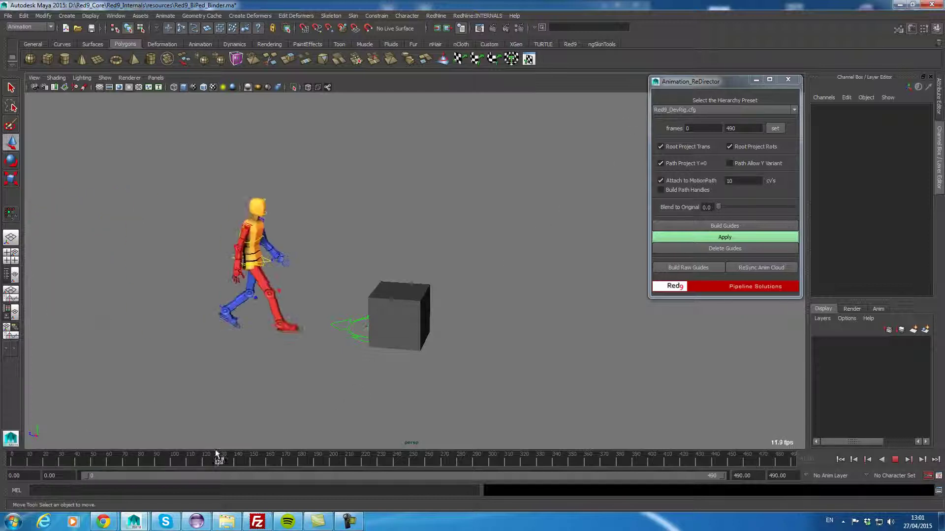
key("alt+v")
left_click_drag(77, 462, 10, 462)
key("alt+v")
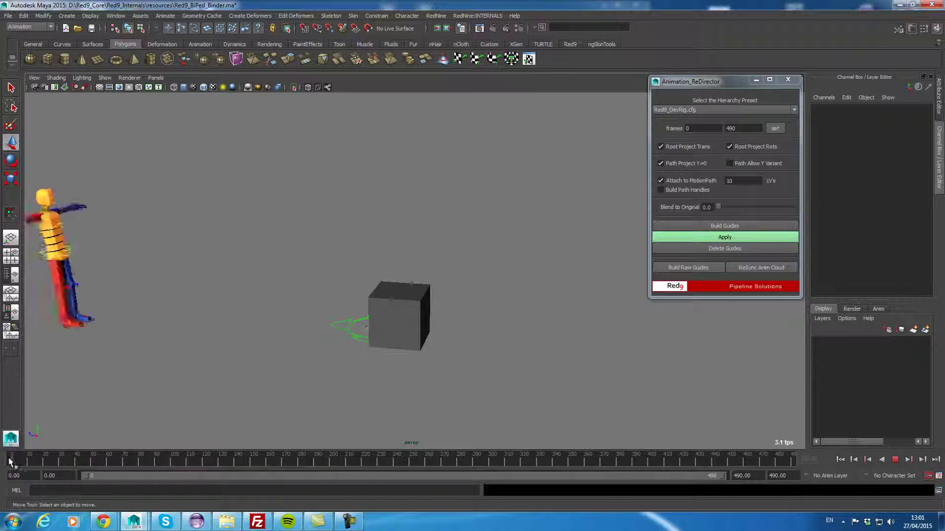
key("alt+v")
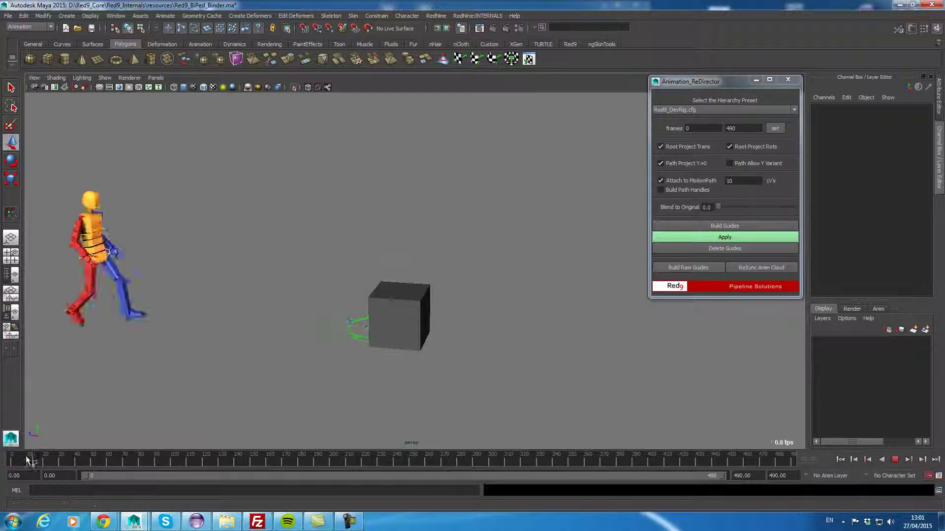
Step: Select the timeline range from frame 4 to 362 and set it as the redirector's frame range
left_click_drag(26, 457, 590, 461)
left_click(775, 128)
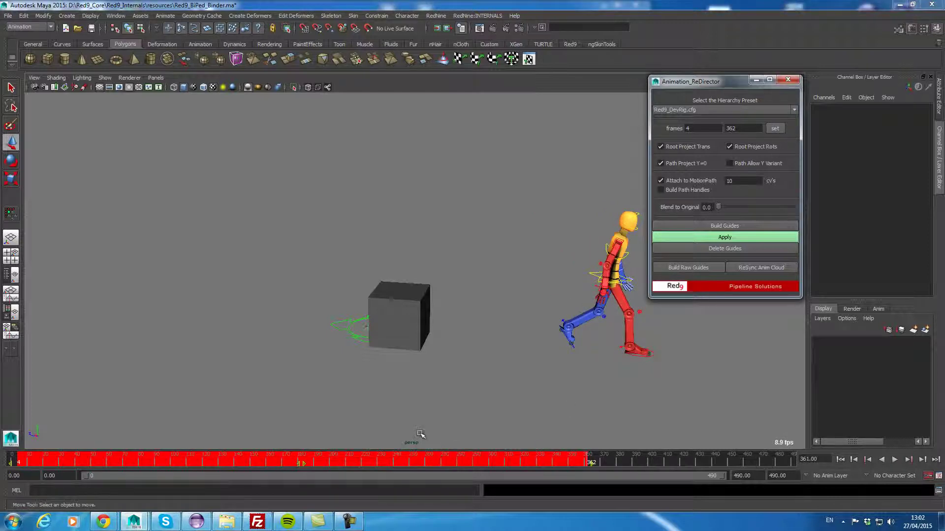
left_click(344, 438)
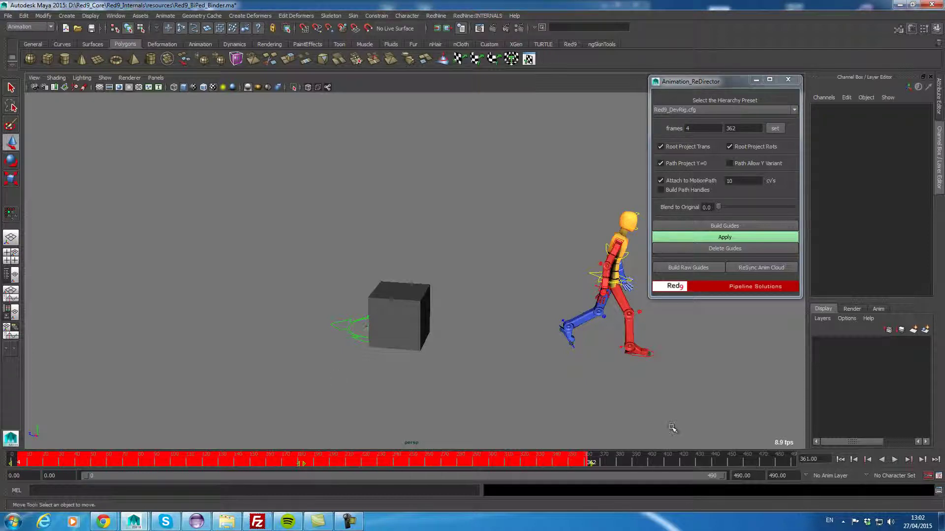
left_click(622, 460)
Step: Rewind to the start and play the first part of the walk
left_click_drag(599, 468, 10, 464)
key("alt+v")
key("alt+v")
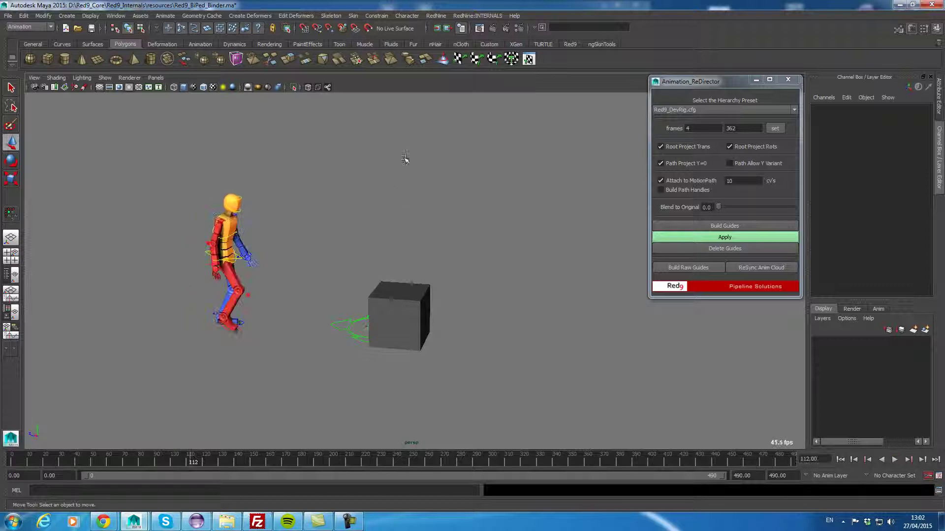
Step: Select the rig's COG control, go to frame 19 and build the redirect guides
left_click(206, 252)
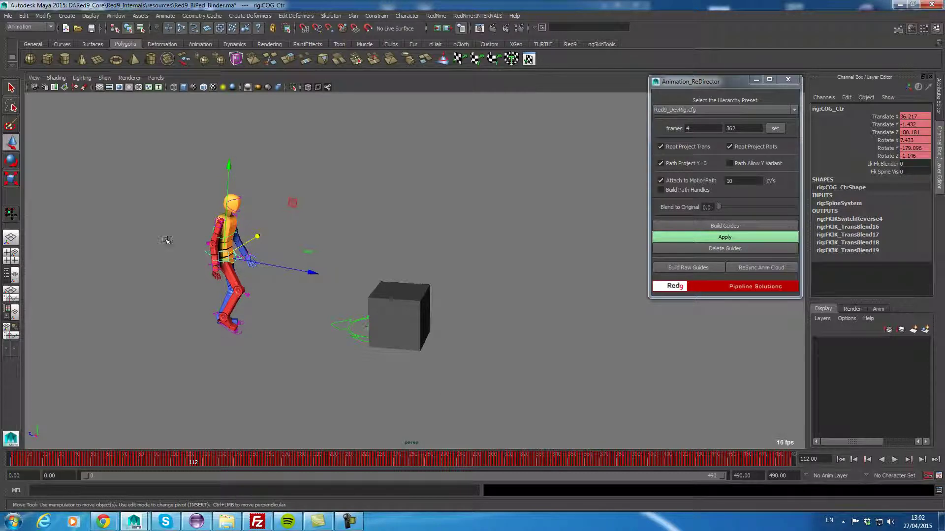
mouse_move(182, 456)
left_mouse_down()
mouse_move(41, 462)
mouse_move(141, 465)
mouse_move(26, 471)
mouse_move(44, 465)
left_mouse_up()
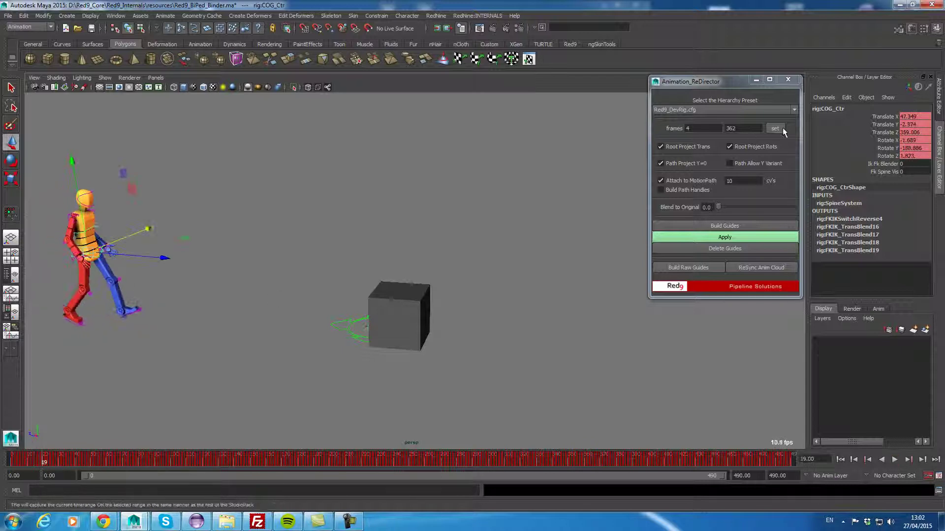
left_click(723, 227)
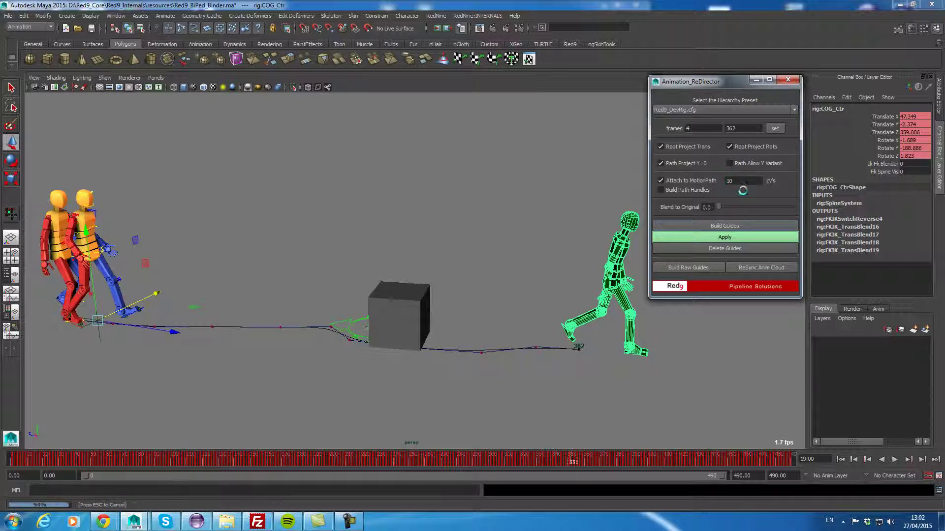
Step: Try rotating the whole posePointCloud guide about its vertical axis, and undo the rotation
left_click_drag(120, 344, 77, 339)
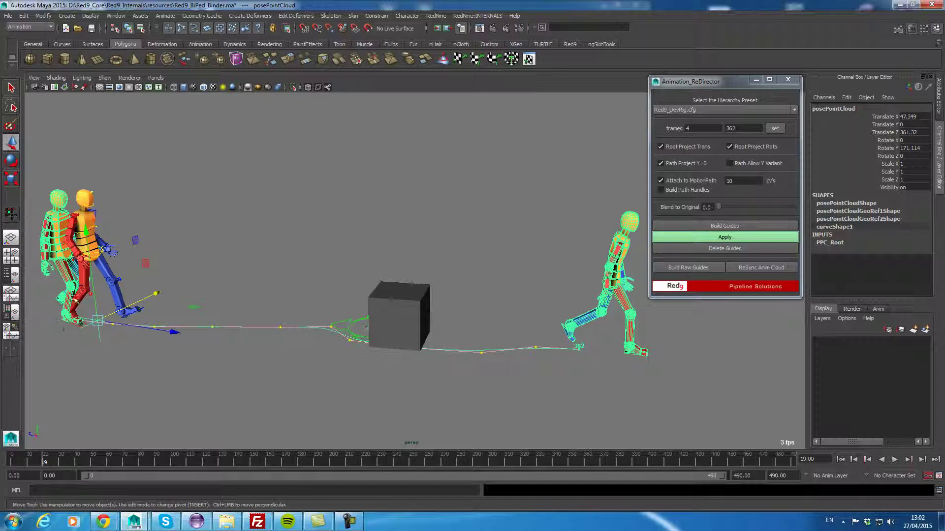
mouse_move(127, 351)
left_mouse_down()
mouse_move(86, 340)
mouse_move(140, 345)
mouse_move(132, 344)
left_mouse_up()
key("e")
key("ctrl+z")
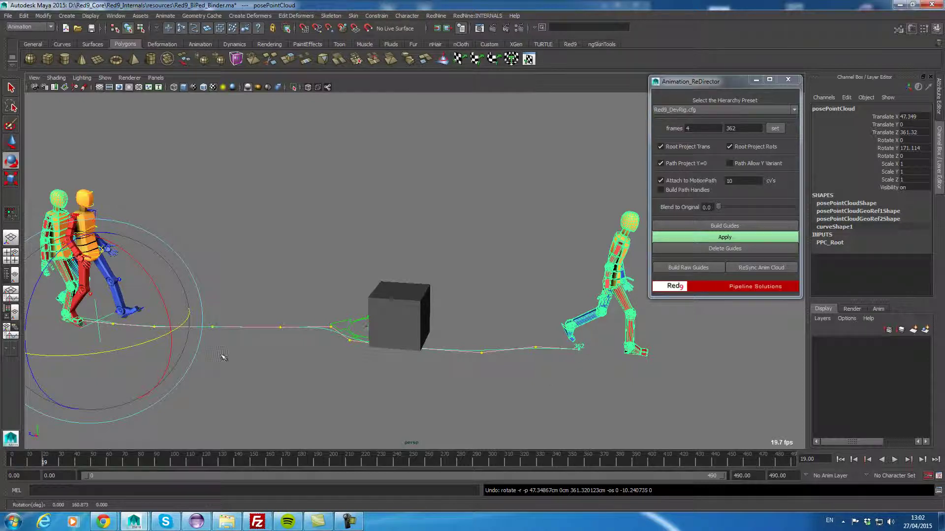
left_click(306, 385)
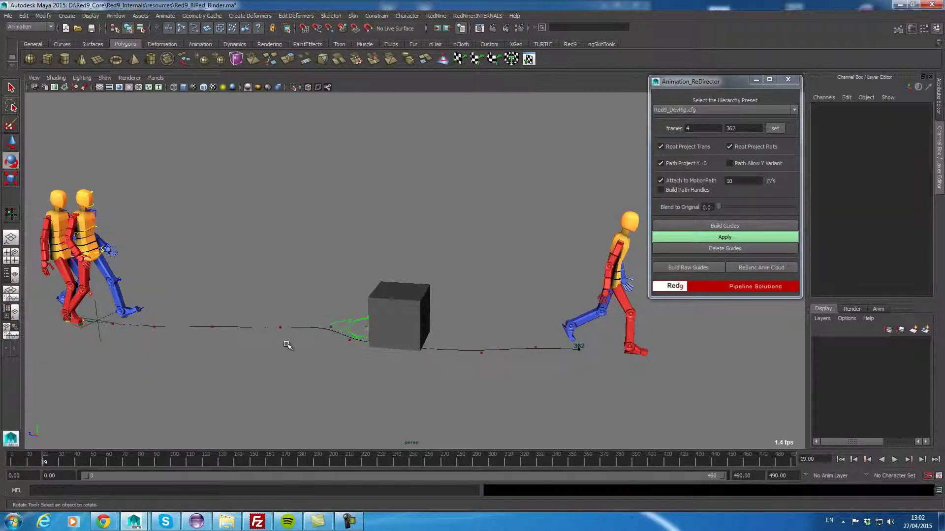
Step: Move control vertices 7 to 8 of the ppt_path curve sideways so the path bends around the near side of the box
left_click(277, 327)
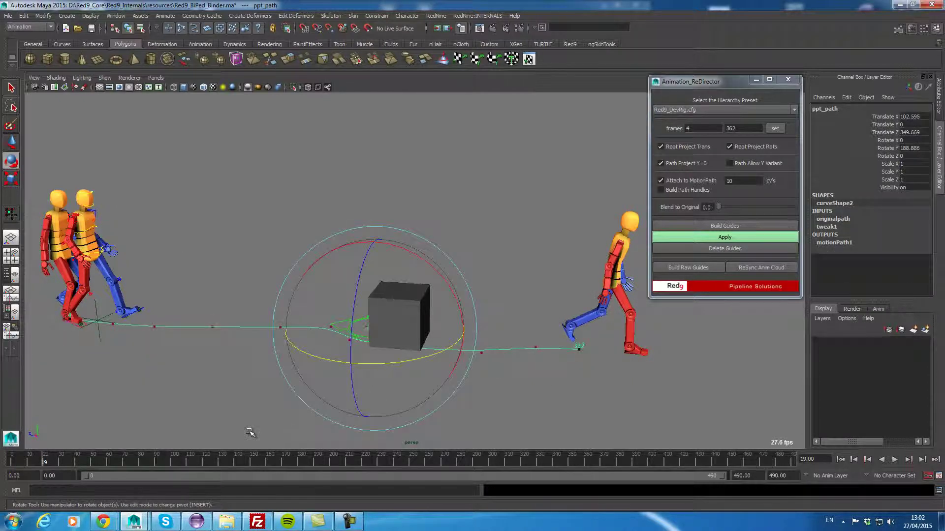
key("F8")
left_click_drag(343, 333, 449, 376)
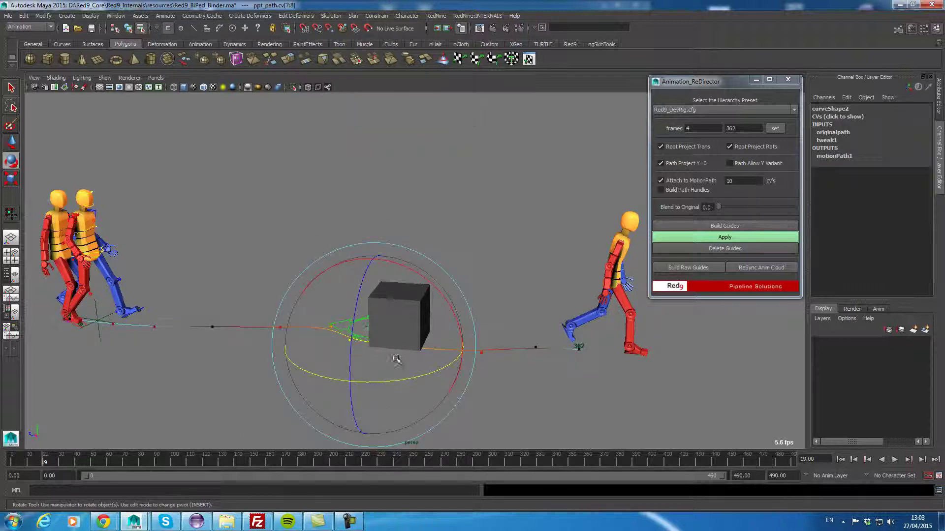
left_click_drag(379, 352, 362, 362)
key("w")
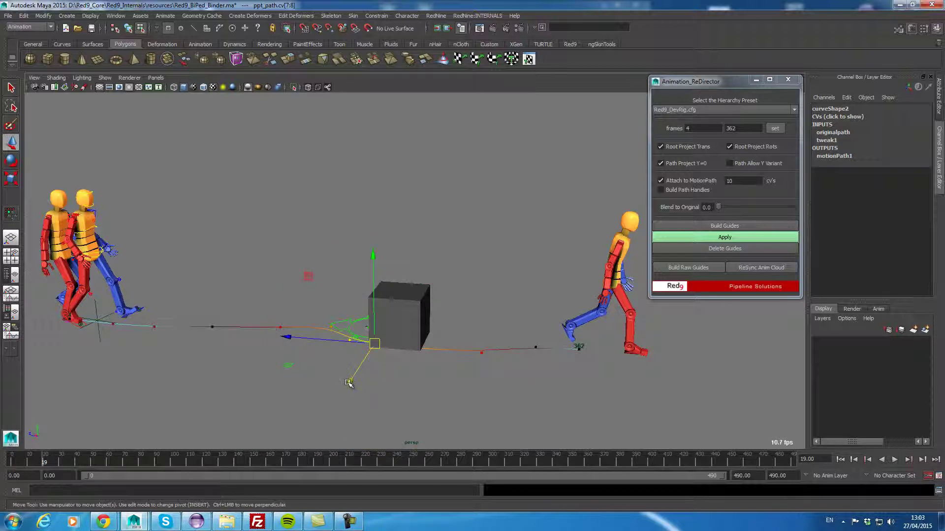
left_click_drag(348, 385, 328, 398)
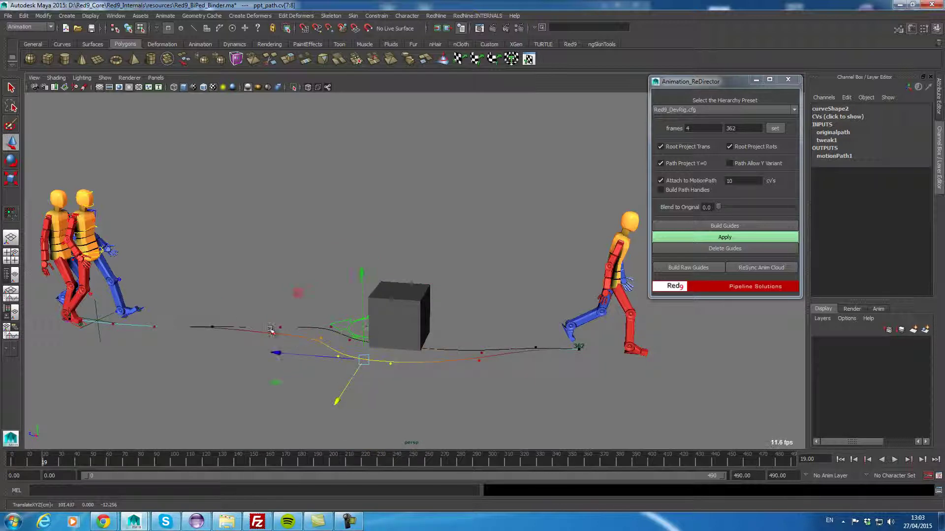
left_click_drag(304, 341, 366, 432, "alt")
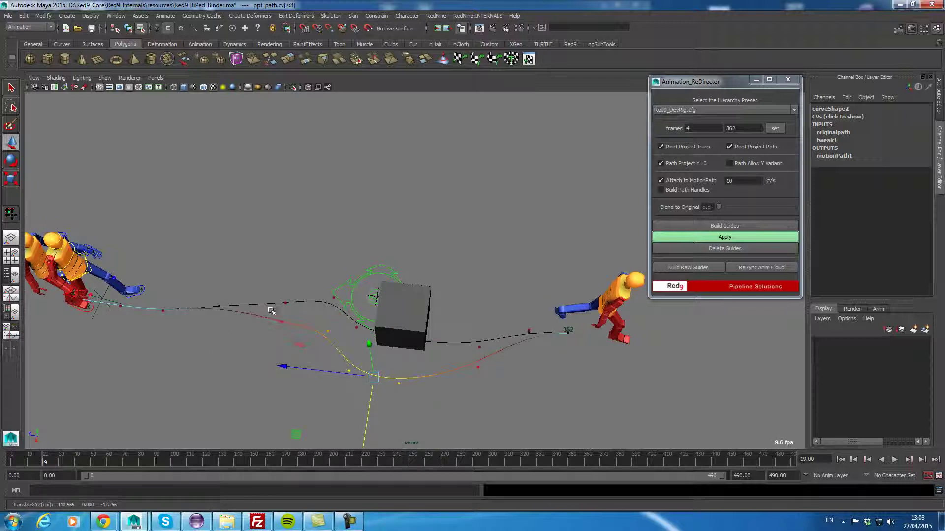
Step: Move control vertex 6 of the ppt_path curve sideways to smooth the bend leading up to the box
left_click(328, 333)
left_click_drag(321, 363, 320, 370)
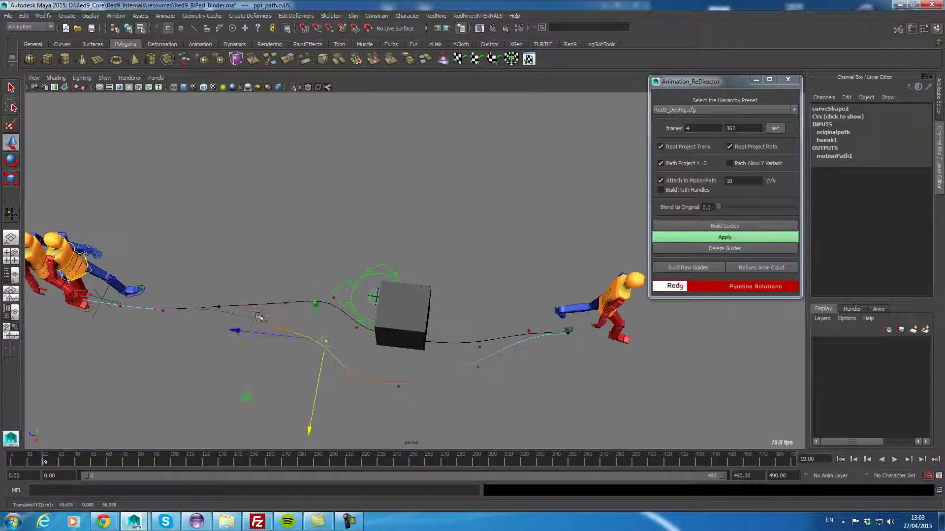
middle_click_drag(88, 328, 186, 269, "alt")
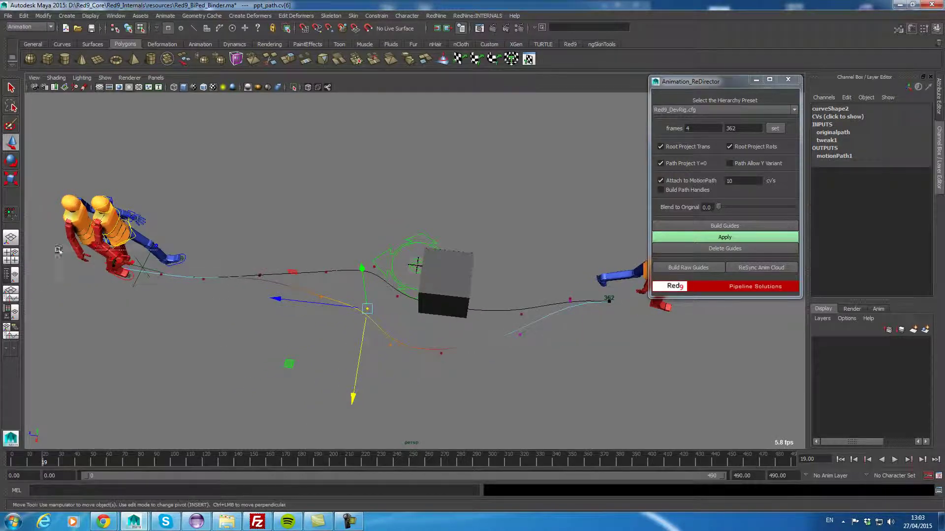
Step: Rotate control vertices 0 to 3 of the ppt_path curve and move them to the far side of the original path
left_click_drag(57, 250, 59, 285)
key("r")
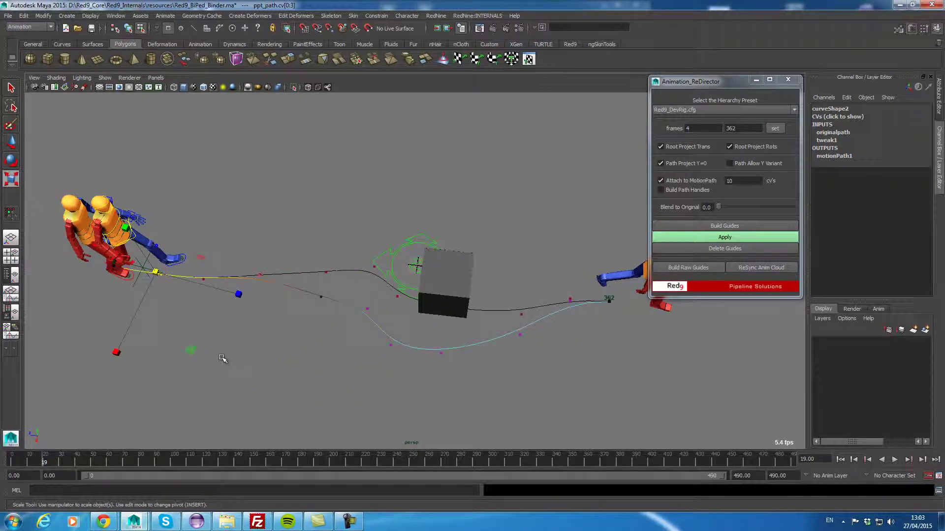
key("e")
left_click_drag(211, 327, 149, 295)
key("w")
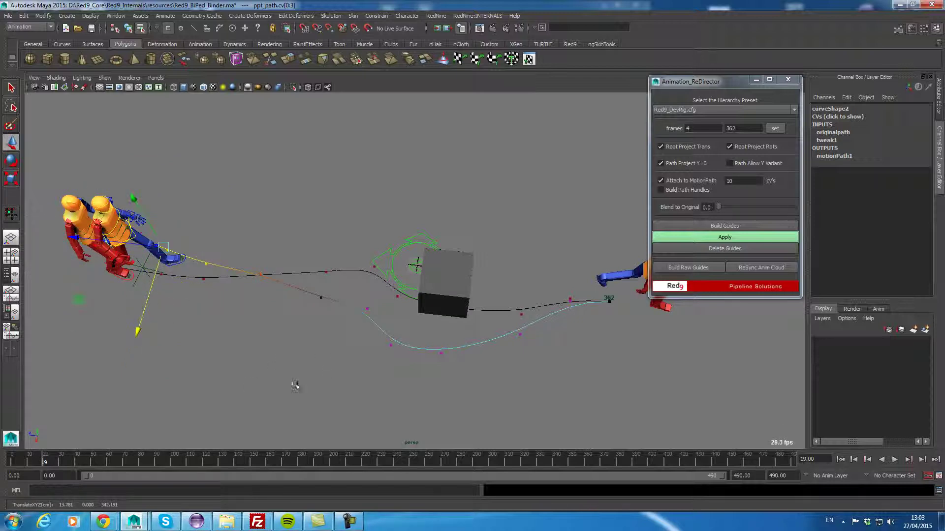
Step: Apply the redirected path to the rig and check the walk beside the box, ending at frame 240
mouse_move(295, 381)
left_mouse_down("alt")
mouse_move(312, 323)
mouse_move(266, 369)
mouse_move(313, 374)
mouse_move(295, 364)
left_mouse_up("alt")
left_click(765, 240)
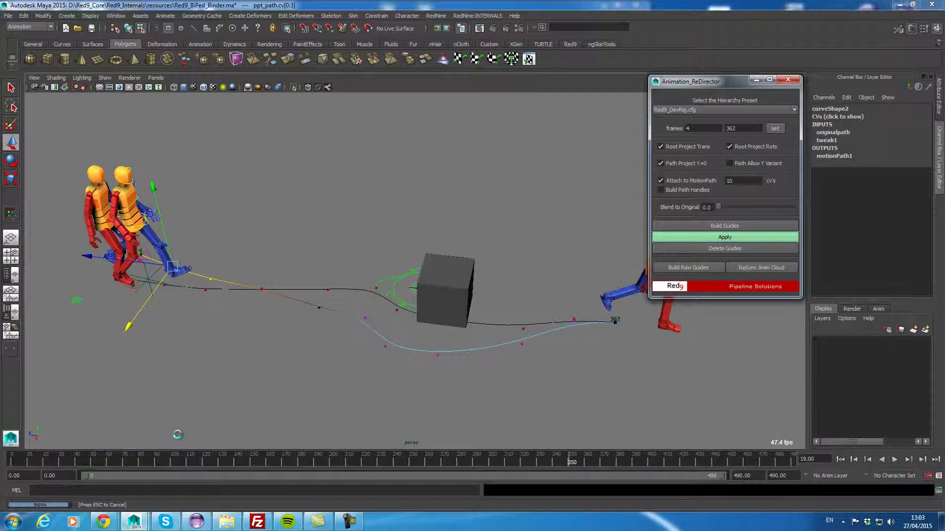
left_click_drag(16, 458, 429, 470)
key("w")
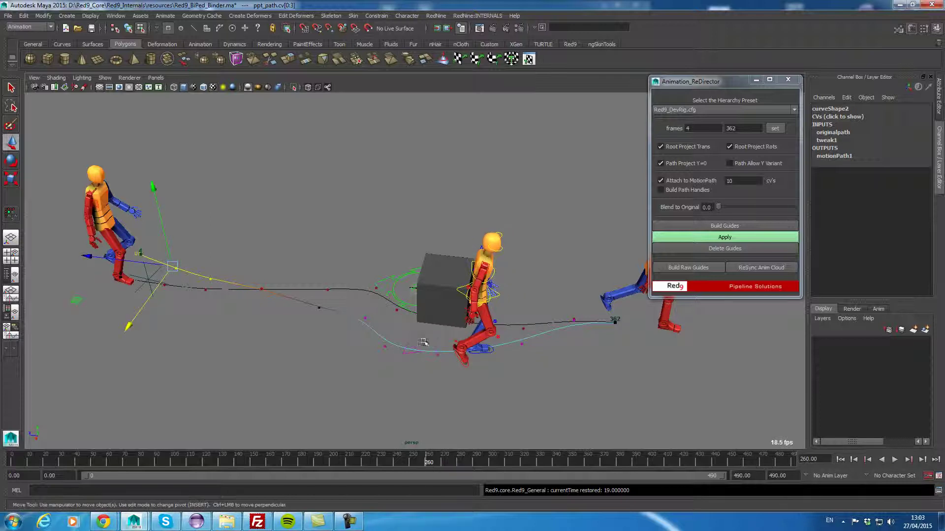
left_click(410, 350)
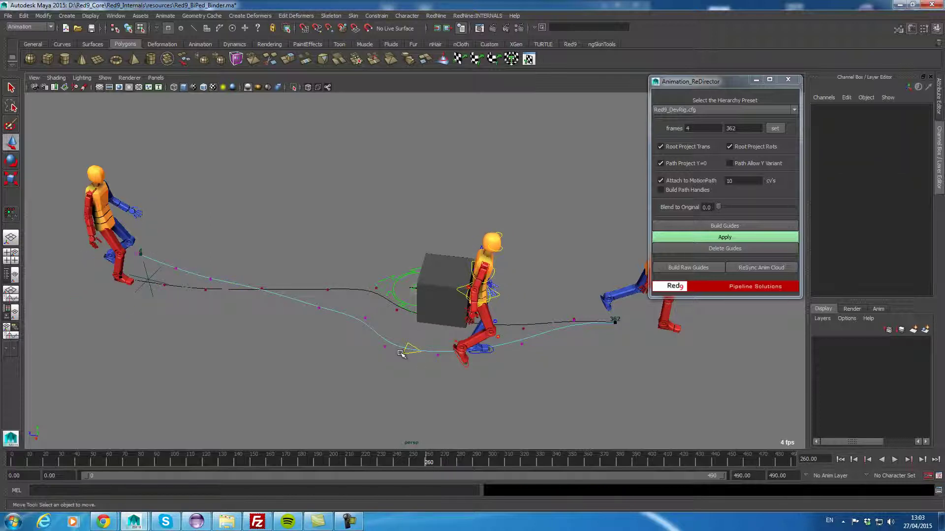
left_click_drag(427, 462, 367, 394)
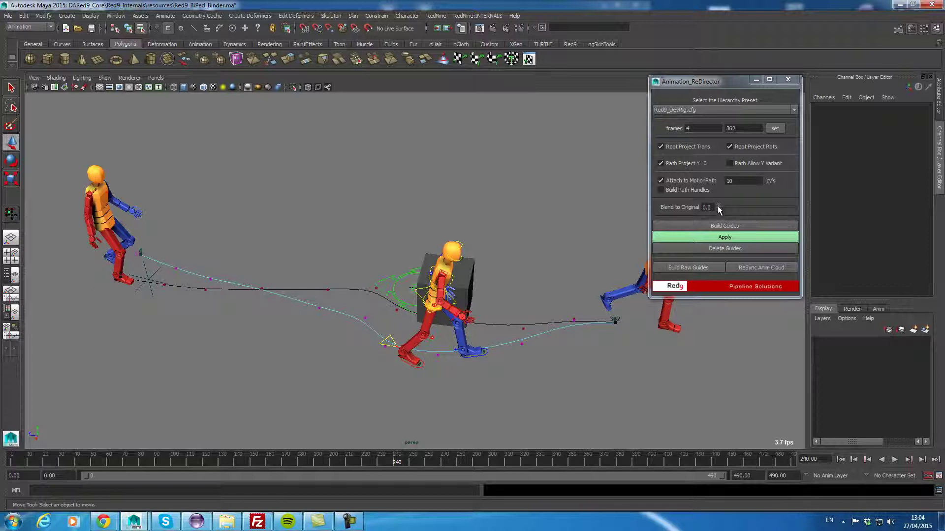
Step: Set Blend to Original to 1.0, apply it to the rig and check the walk up to frame 125
left_click_drag(720, 207, 793, 207)
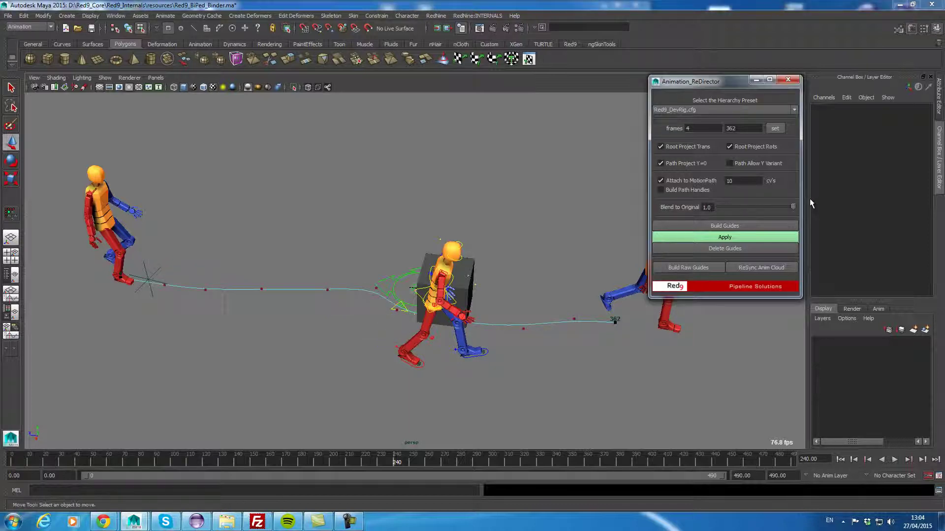
left_click(746, 237)
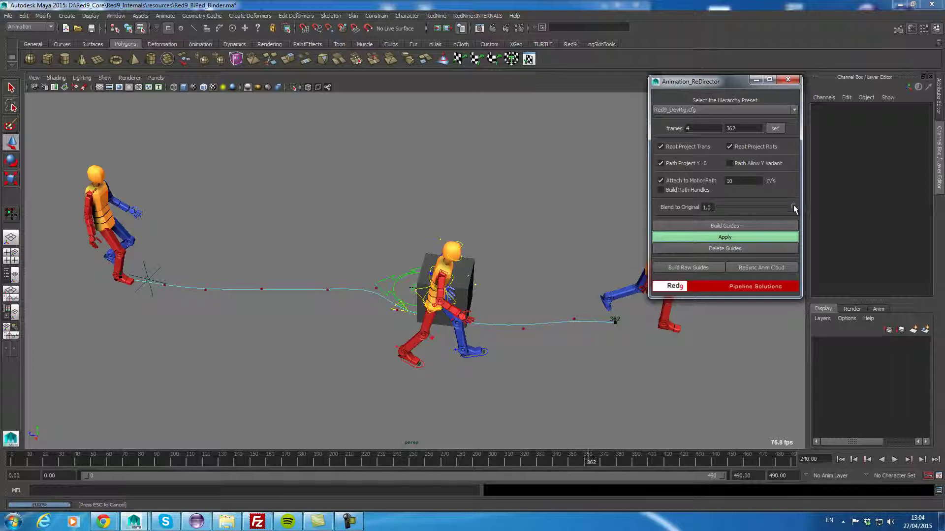
left_click_drag(24, 462, 53, 448)
left_click_drag(719, 207, 794, 207)
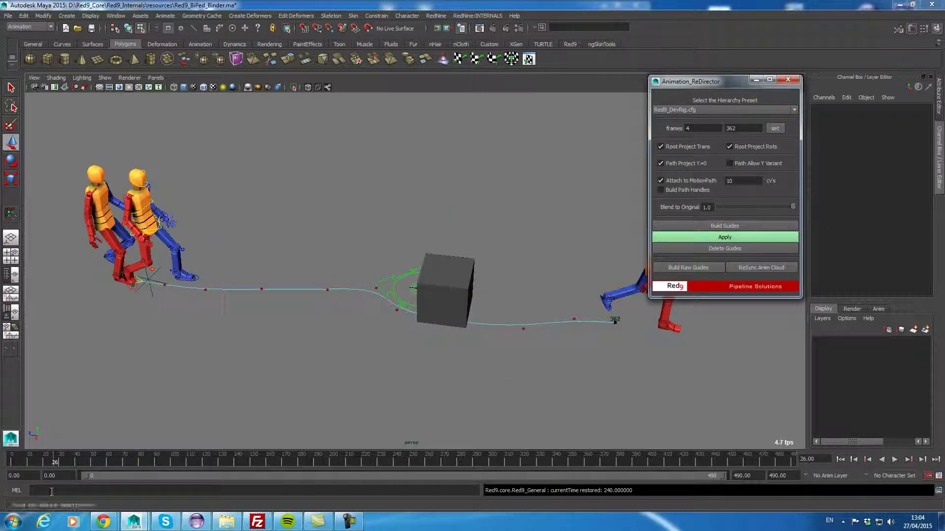
left_click_drag(58, 461, 212, 433)
Step: Select the motiontrack_parent guide and adjust and key motionPath1's U Value at several frames, including 125 and 227, to retime the path
left_click(263, 294)
key("F8")
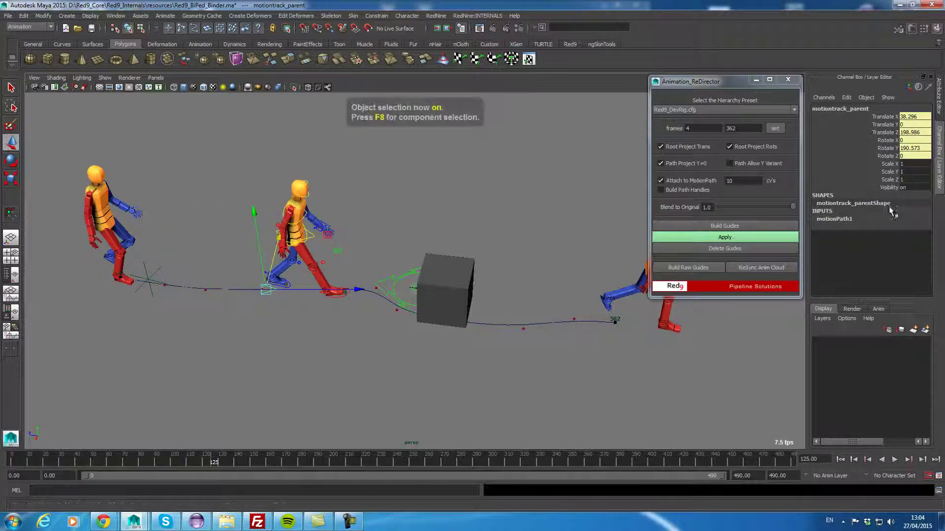
left_click(843, 220)
left_click(884, 228)
middle_click_drag(284, 340, 329, 335)
key("s")
left_click_drag(245, 458, 375, 382)
key("s")
left_click_drag(395, 458, 488, 455)
middle_click_drag(519, 403, 604, 414)
Step: Scrub through the retimed walk, resync the animation cloud and go to frame 207
left_click_drag(520, 459, 66, 461)
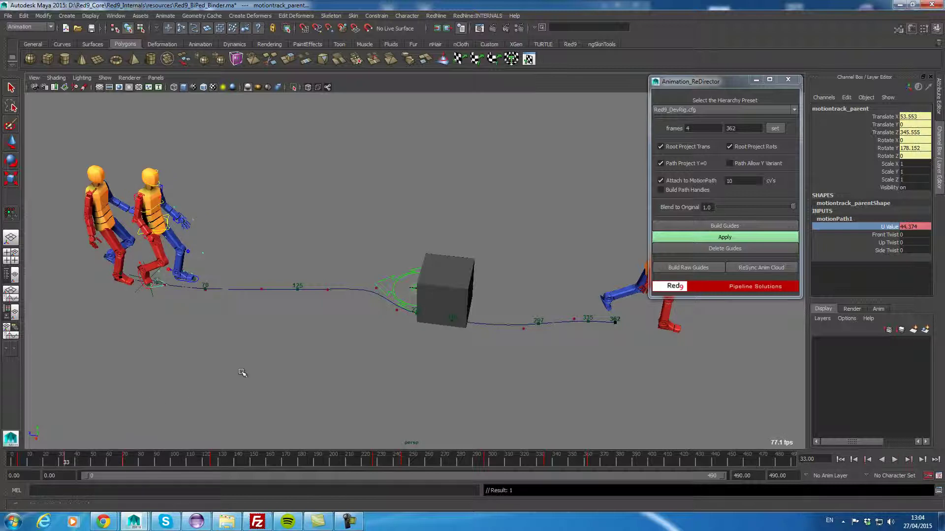
left_click_drag(70, 460, 222, 460)
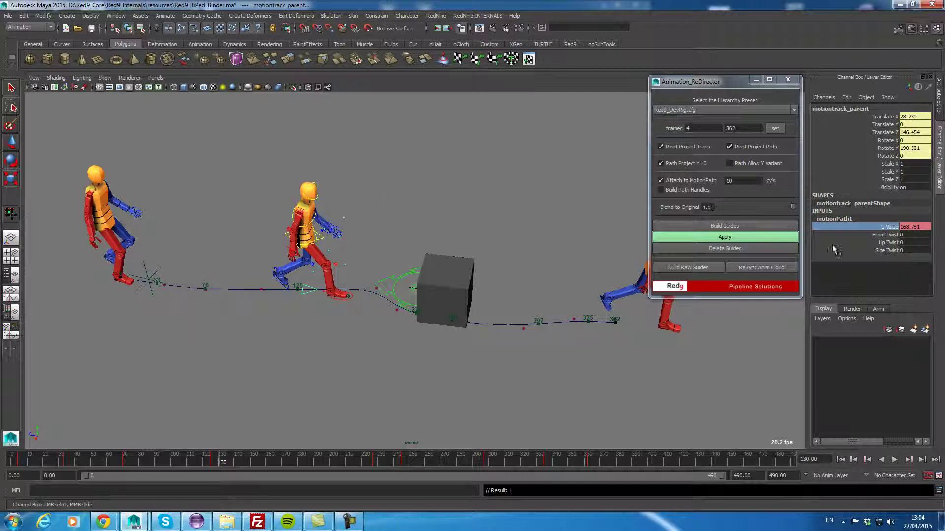
left_click(768, 267)
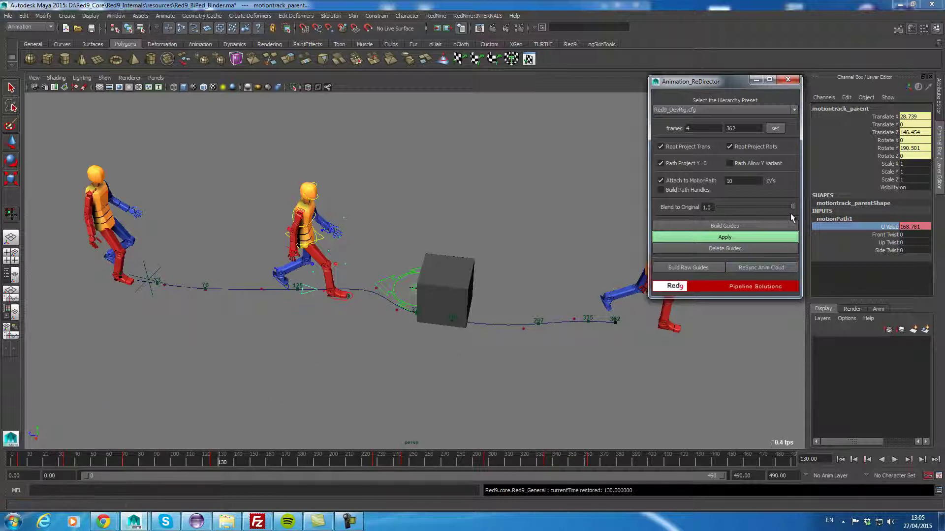
left_click_drag(129, 460, 345, 413)
Step: Set Blend to Original to 0.0, preview the walk and apply the redirect to the rig
left_click_drag(793, 208, 718, 206)
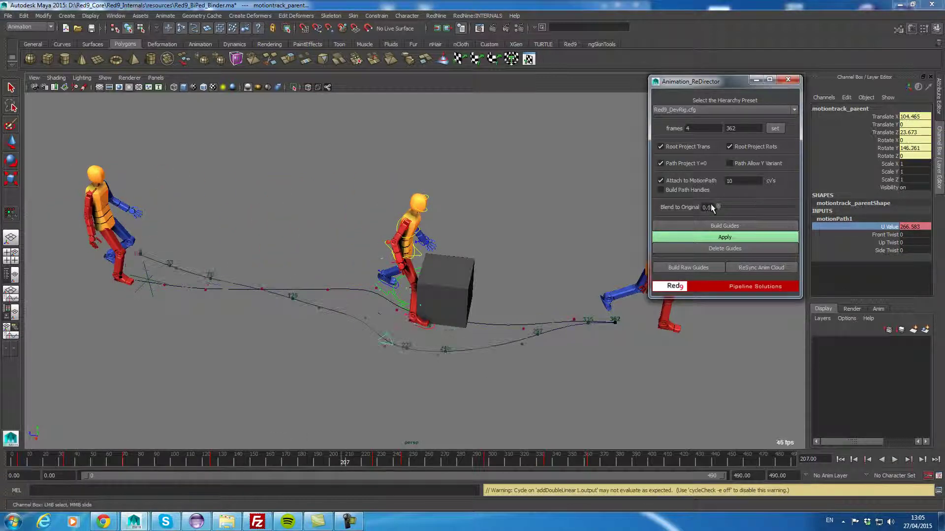
left_click(570, 426)
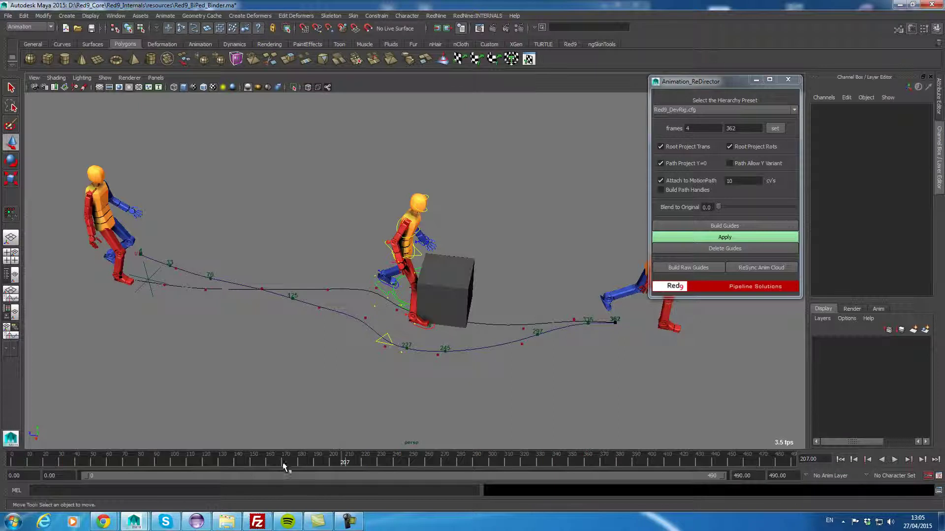
left_click_drag(278, 463, 233, 425)
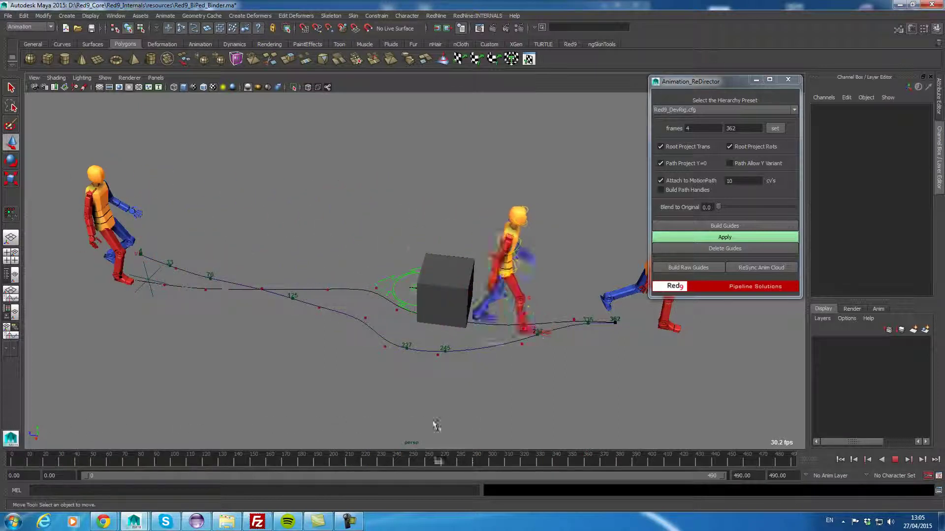
key("alt+v")
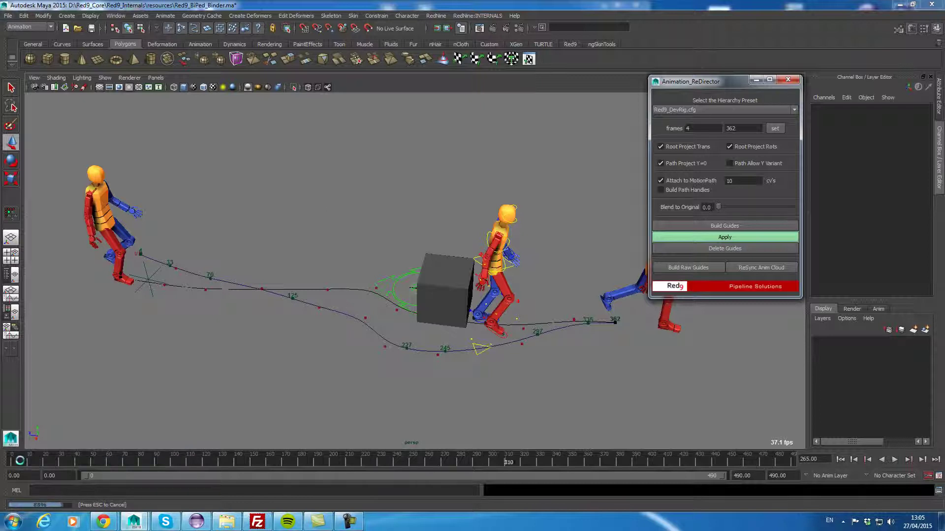
Step: Play the redirected walk from near its start and scrub to frame 176
left_click(18, 461)
key("alt+v")
mouse_move(122, 475)
left_mouse_down()
mouse_move(497, 477)
mouse_move(554, 458)
mouse_move(264, 456)
mouse_move(59, 433)
mouse_move(594, 422)
mouse_move(524, 418)
mouse_move(294, 348)
left_mouse_up()
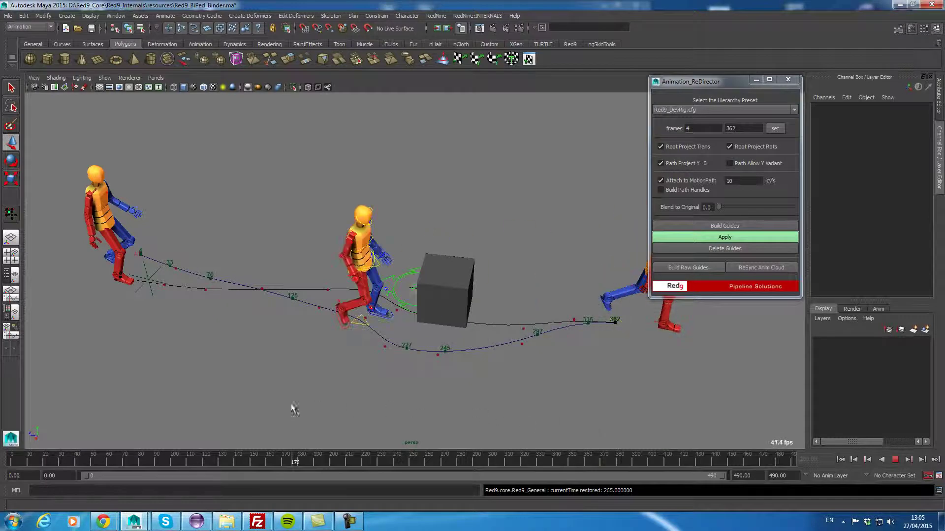
Step: Try moving the whole posePointCloud guide along the ground, and undo the move
left_click(161, 295)
left_click_drag(230, 299, 270, 306)
key("ctrl+z")
Step: Uncover the channel values, select the left and right wrist controls and set their Parent to Chest_Ctr
left_click_drag(699, 82, 746, 36)
left_click(360, 354)
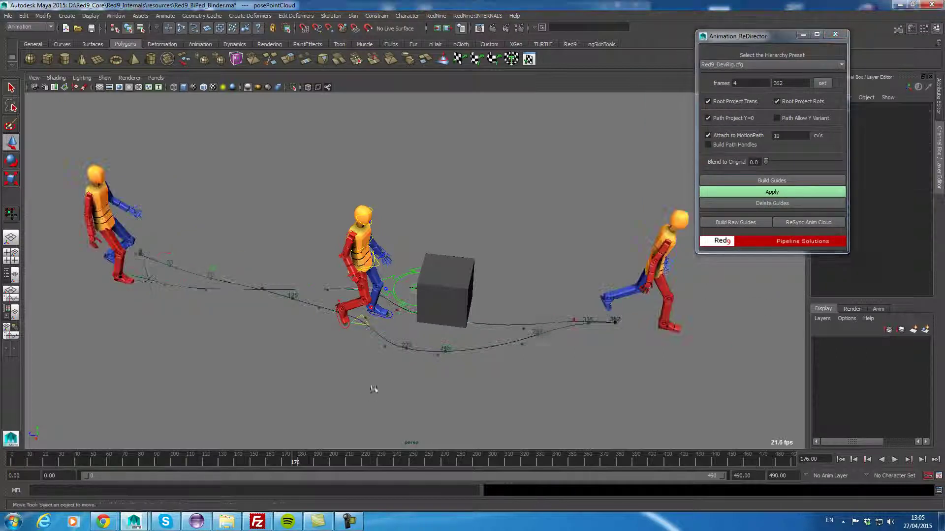
left_click(352, 278)
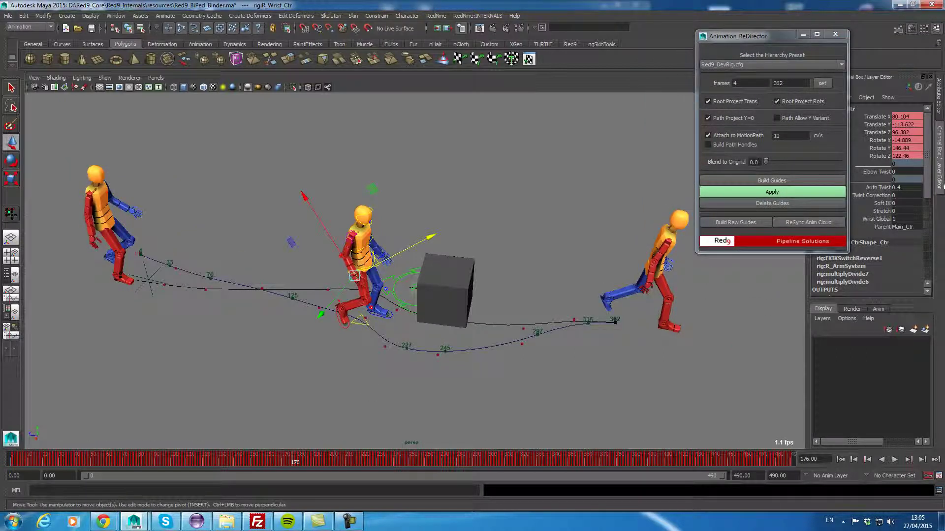
left_click(379, 254)
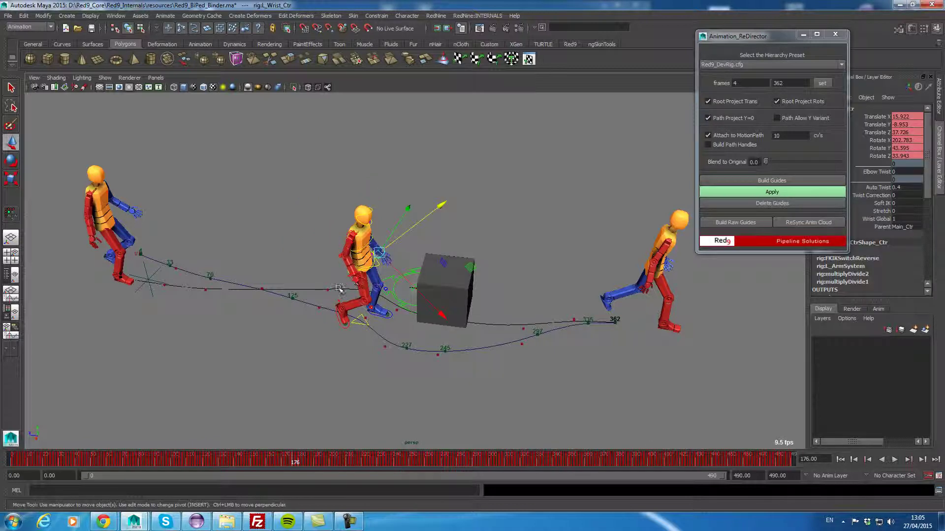
left_click(353, 278)
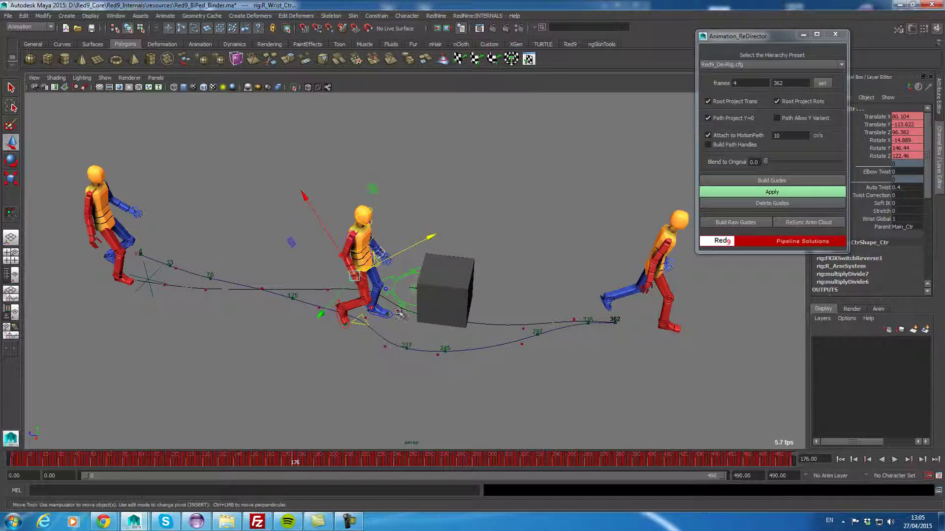
left_click(907, 227)
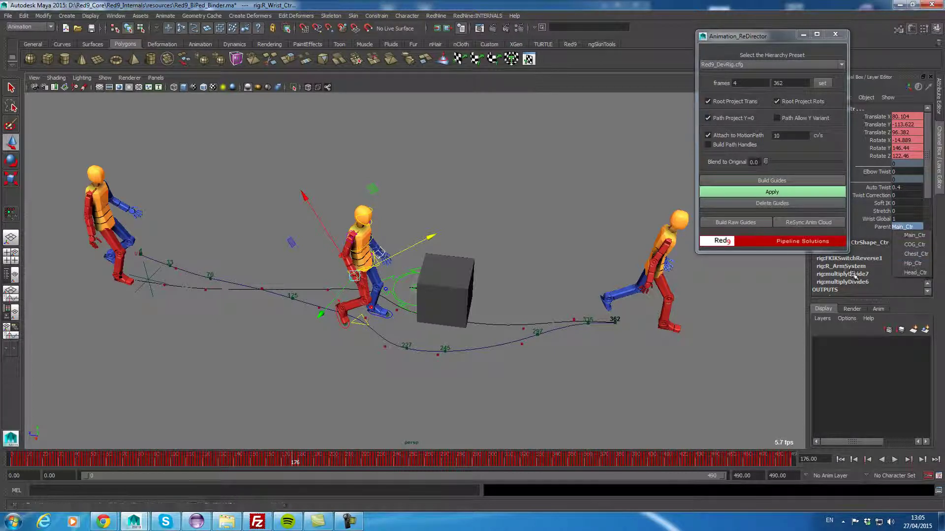
left_click(917, 254)
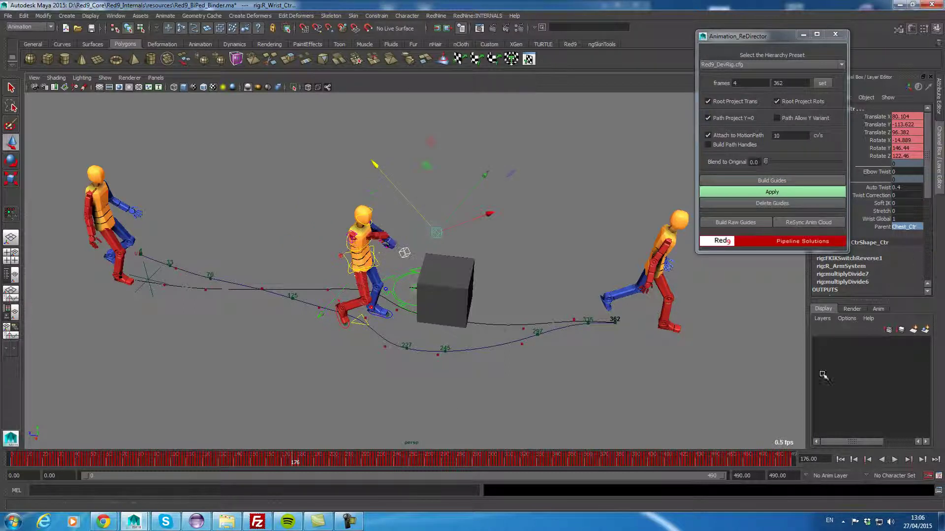
Step: Play the walk with the chest-parented wrists, apply the redirect again and check the arms up to frame 52
key("alt+v")
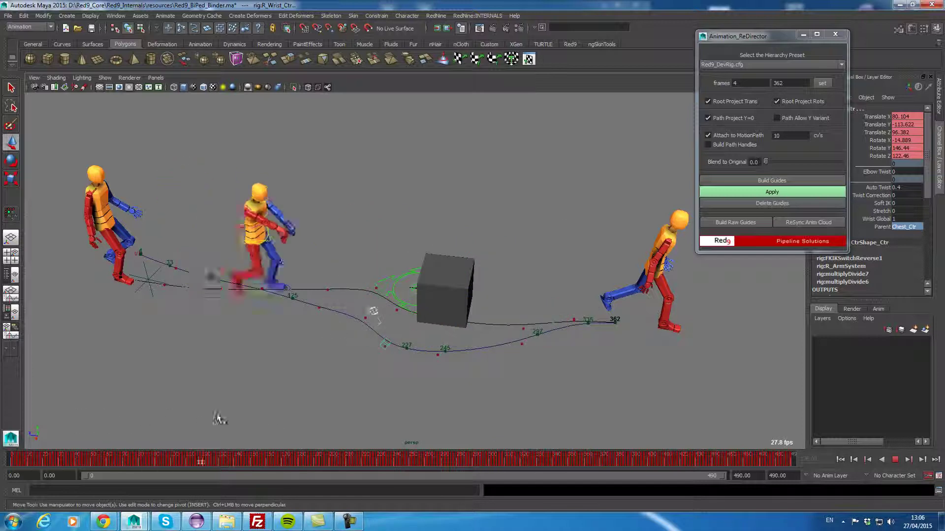
key("alt+v")
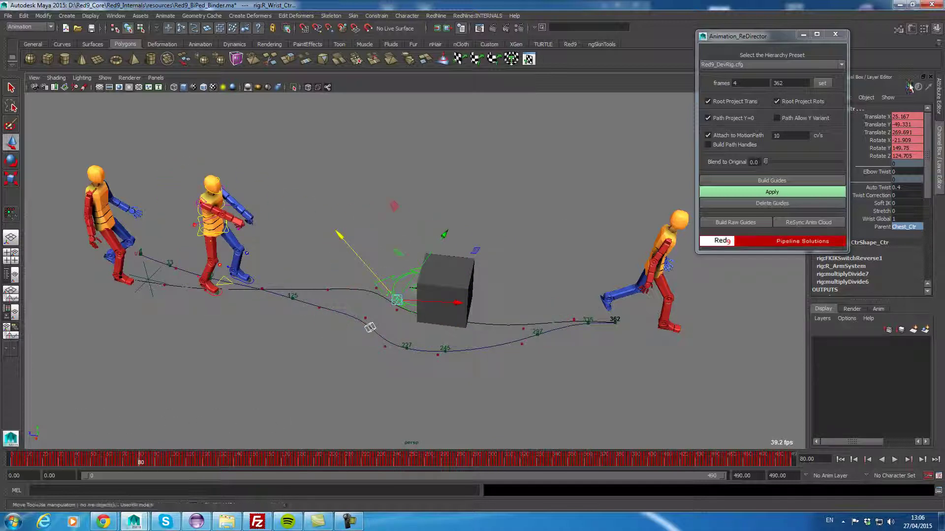
left_click(816, 193)
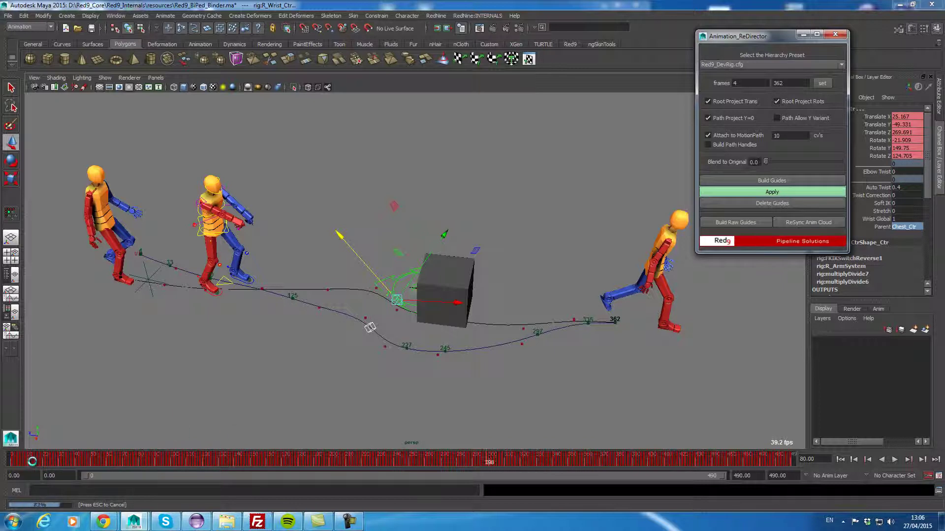
mouse_move(50, 462)
left_mouse_down()
mouse_move(611, 439)
mouse_move(54, 448)
mouse_move(276, 442)
mouse_move(213, 430)
mouse_move(432, 401)
mouse_move(95, 369)
left_mouse_up()
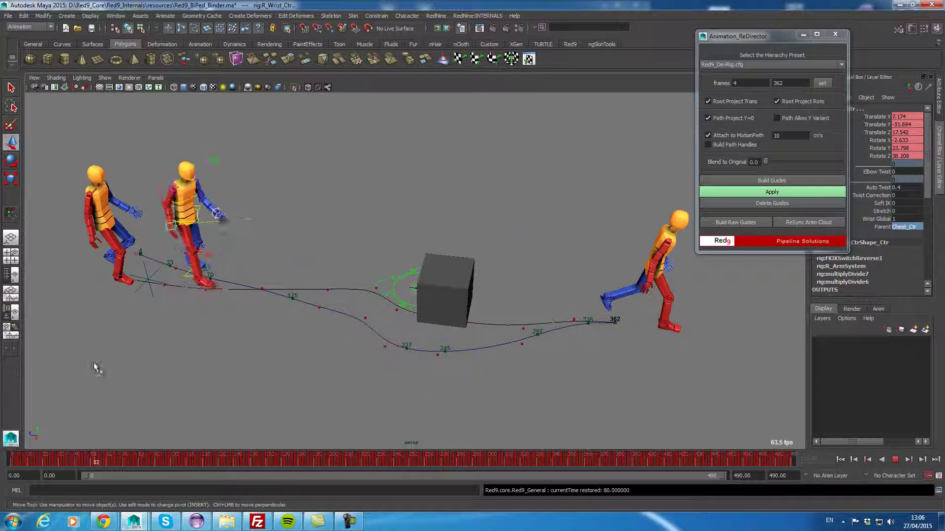
Step: Delete the redirect guides and check the rig beside the box at frame 22
left_click(798, 204)
left_click_drag(472, 417, 483, 395, "alt")
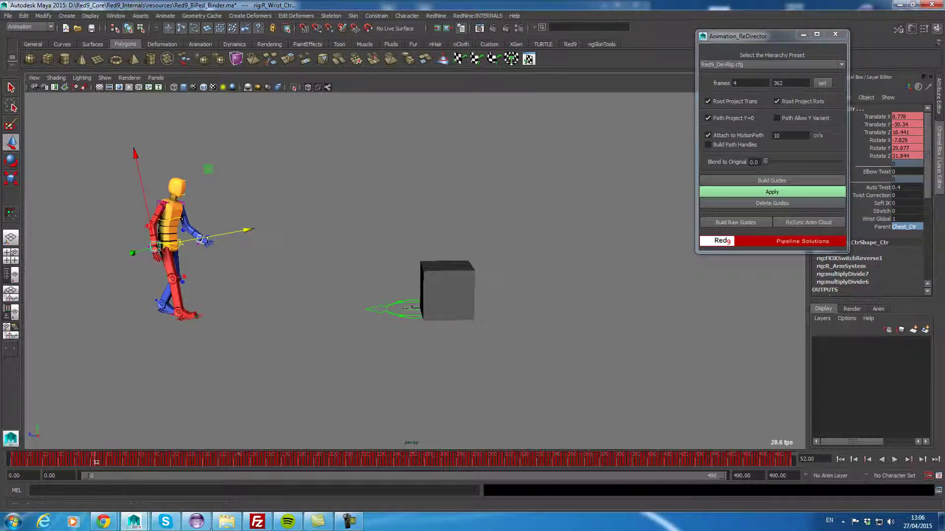
left_click_drag(89, 460, 48, 460)
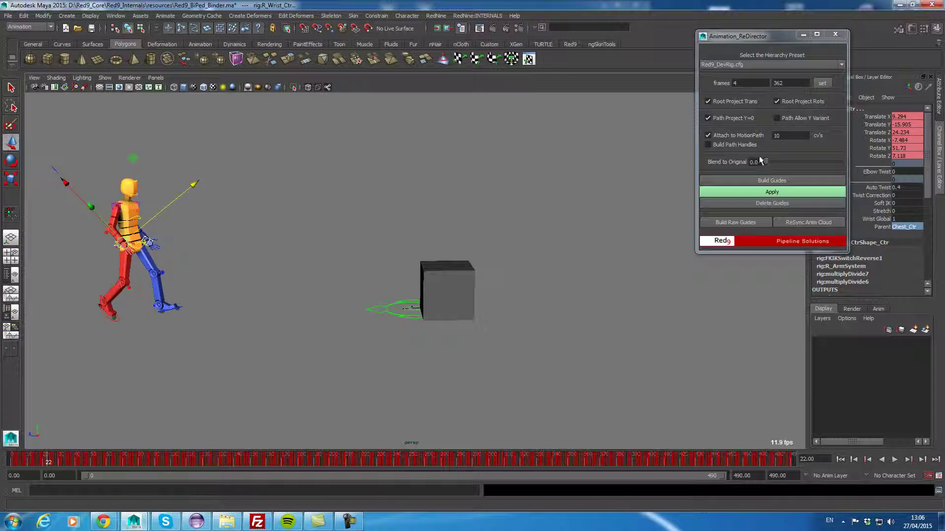
left_click_drag(317, 331, 312, 306, "alt")
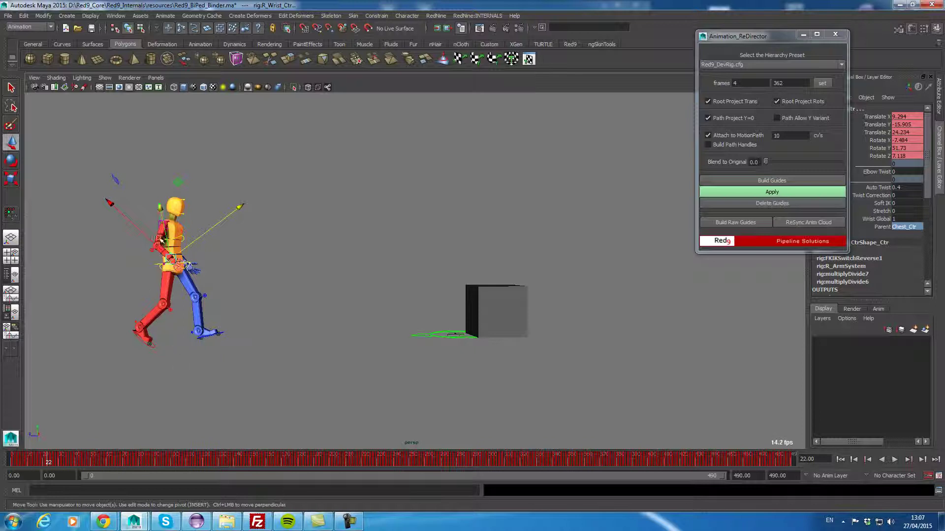
Step: Turn off Root Project Trans and Root Project Rots for the redirect guides
left_click(754, 103)
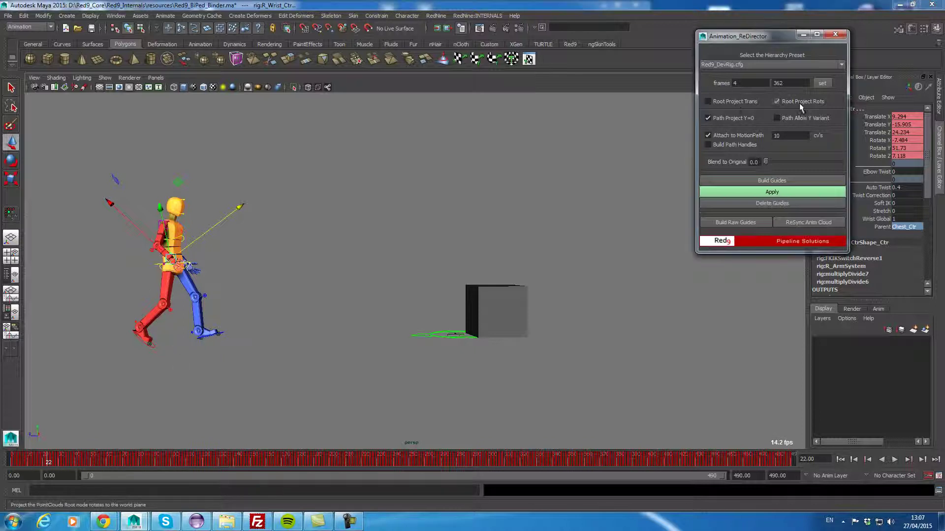
left_click(799, 102)
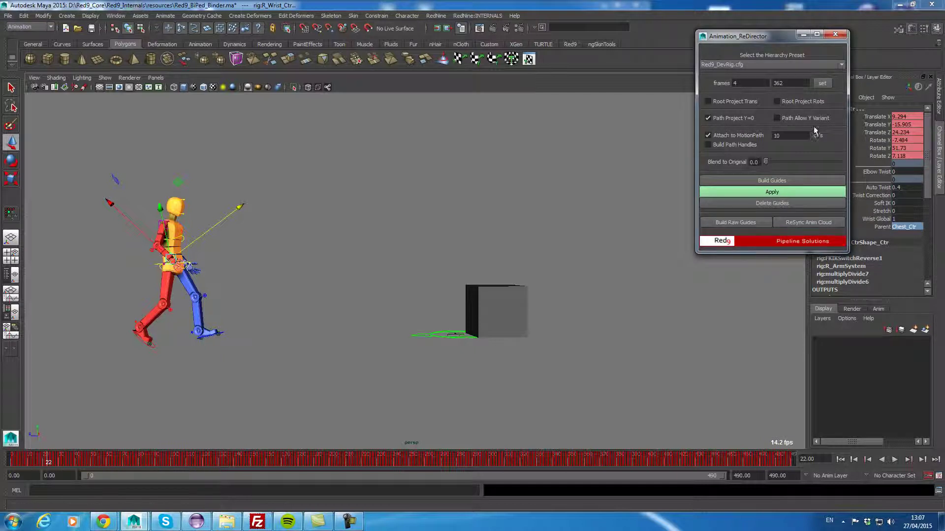
Step: Set the redirect frame range to 11–64 from a highlighted timeline range
left_click_drag(47, 462, 68, 461)
key("alt+v")
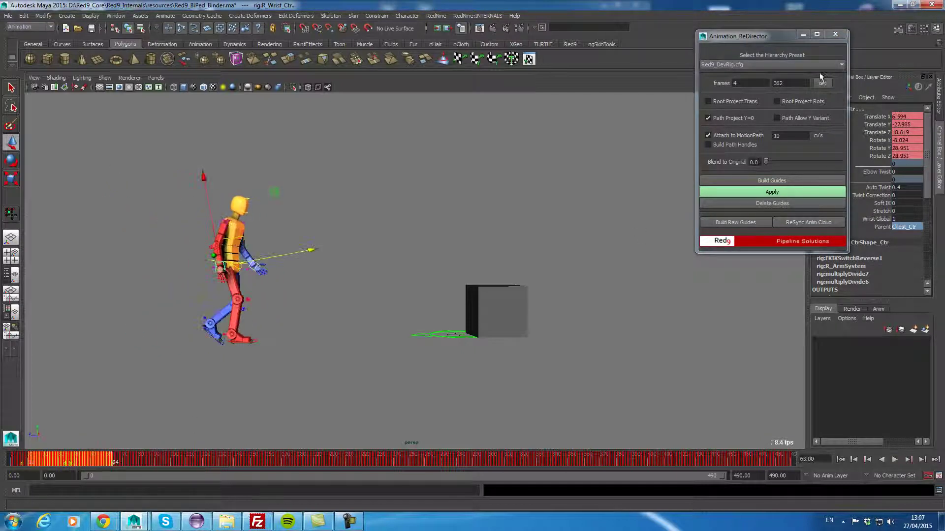
left_click(821, 84)
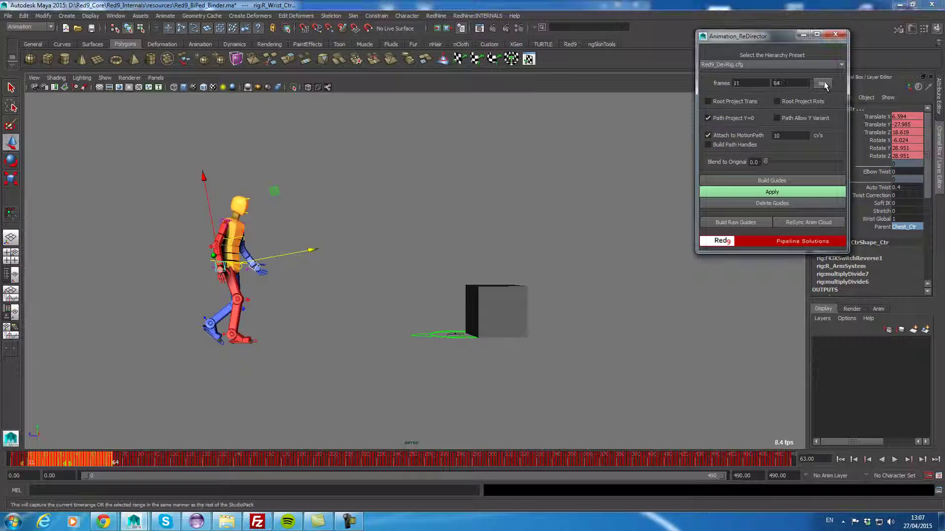
Step: Clear the rig selection, highlight most of the walk on the timeline and set the redirect frame range to 4–464
left_click(213, 444)
key("alt+v")
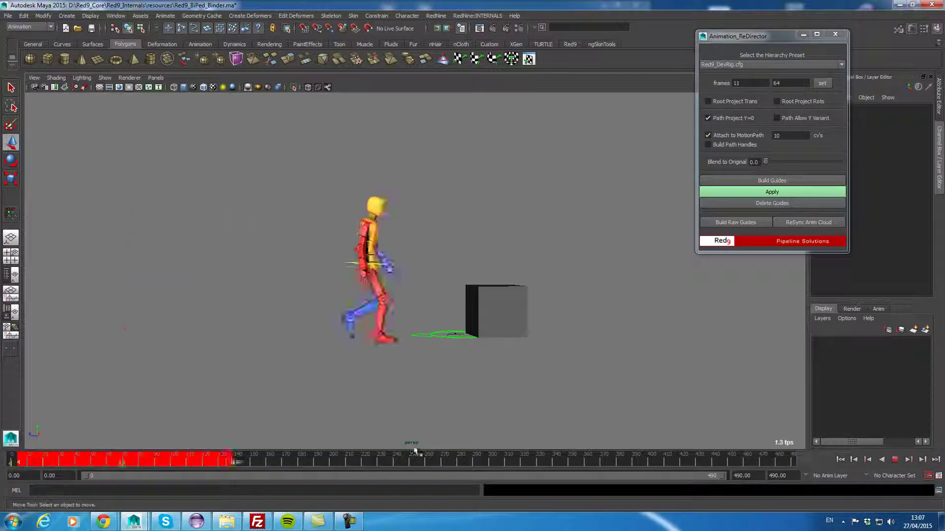
key("alt+v")
left_click(822, 83)
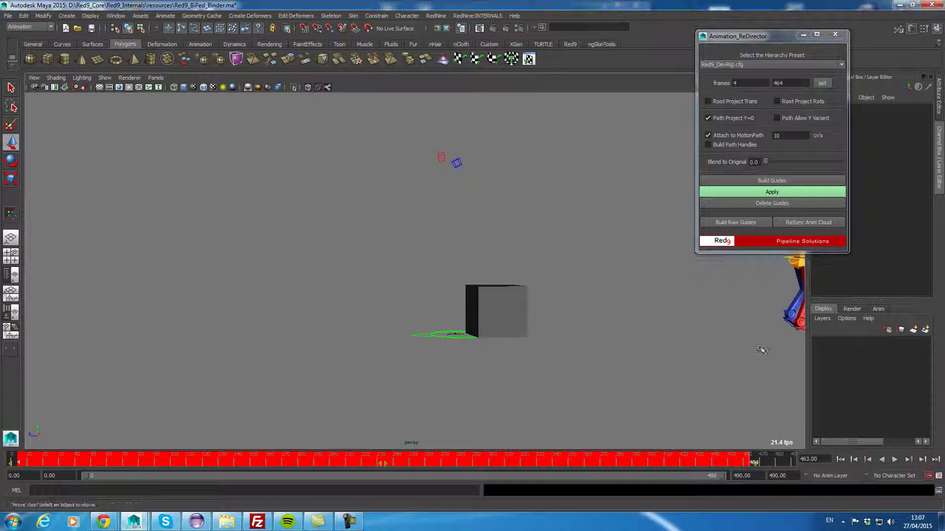
Step: Scrub and play the opening frames of the walk to check the rig's starting motion
left_click_drag(204, 460, 33, 459)
key("alt+v")
key("alt+v")
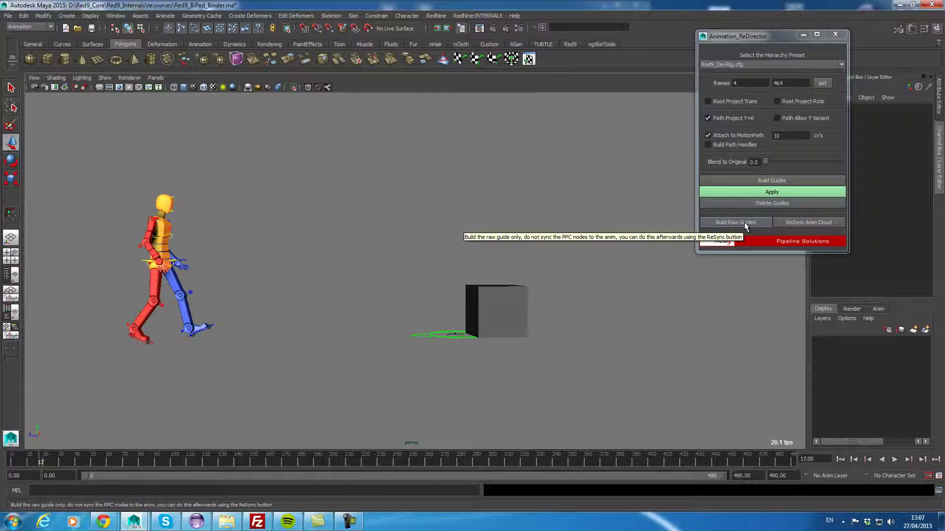
key("alt+v")
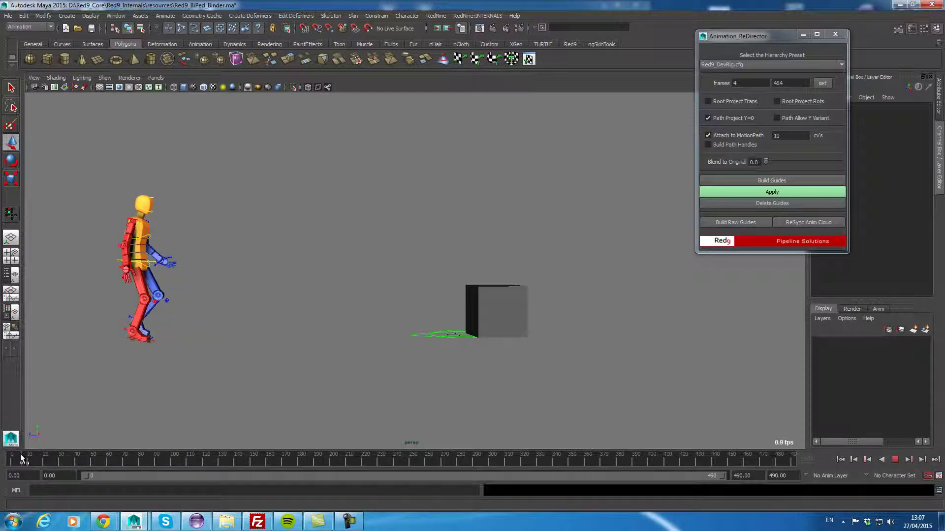
key("alt+v")
Step: Build raw guides from the right wrist control at frame 33 and select the resulting point cloud
left_click(194, 263)
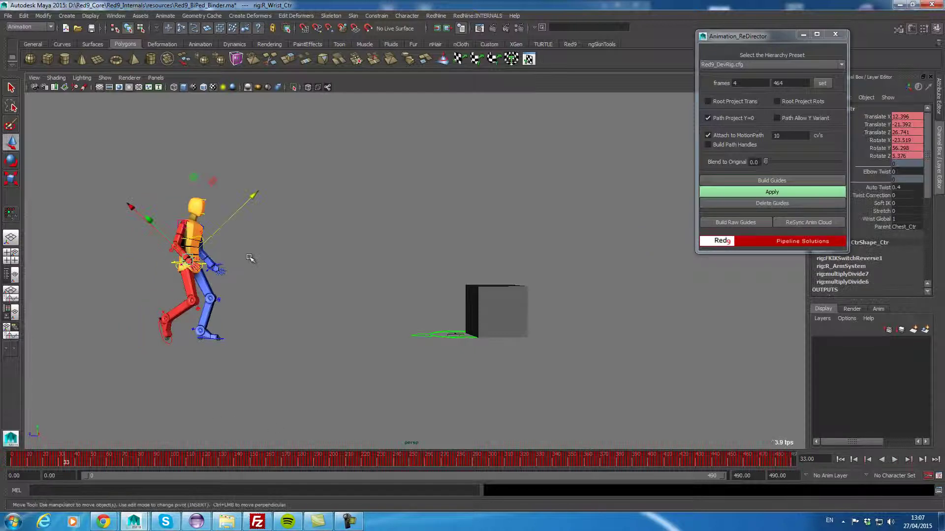
left_click(746, 224)
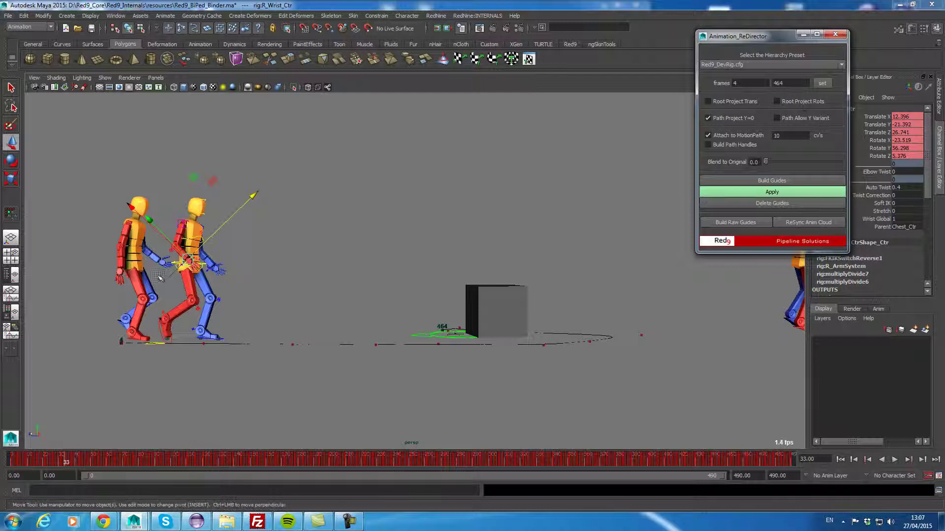
left_click(171, 277)
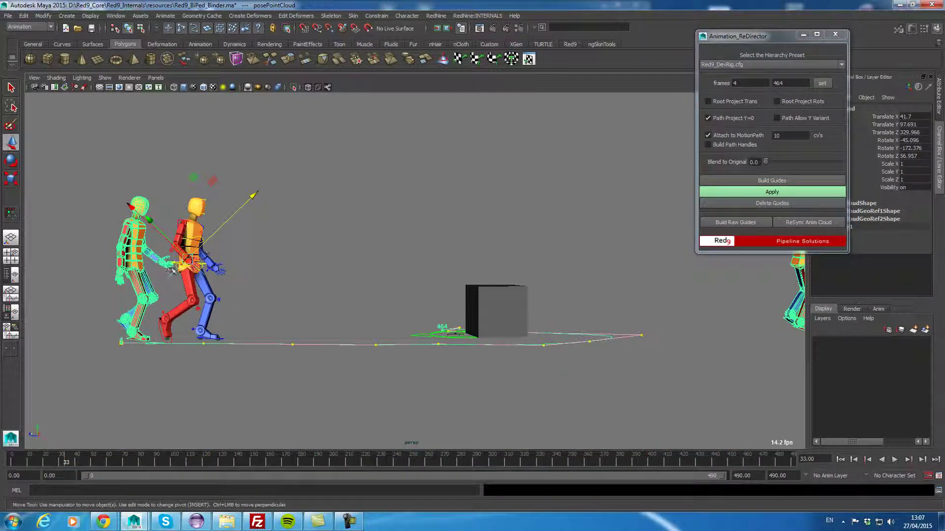
Step: Turn off Path Project Y=0 and try to build the guides with the point cloud selected
left_click(738, 122)
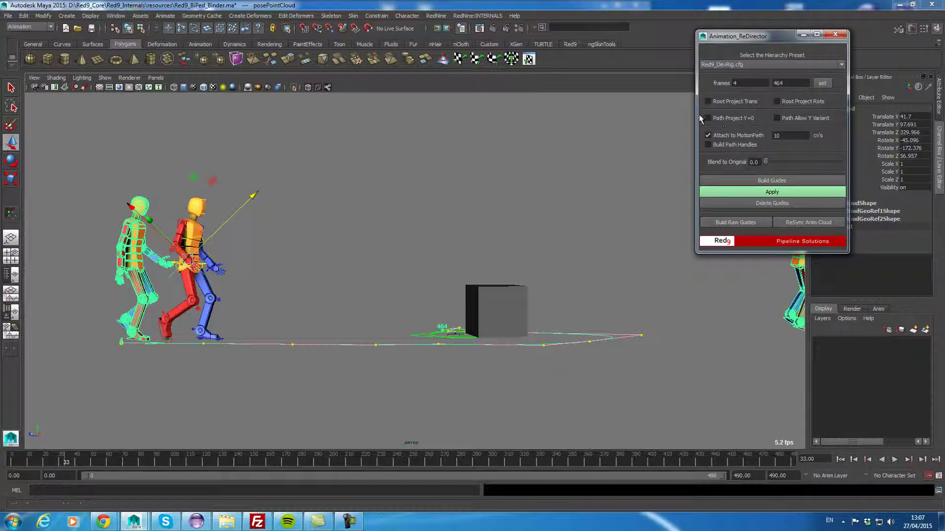
left_click(766, 184)
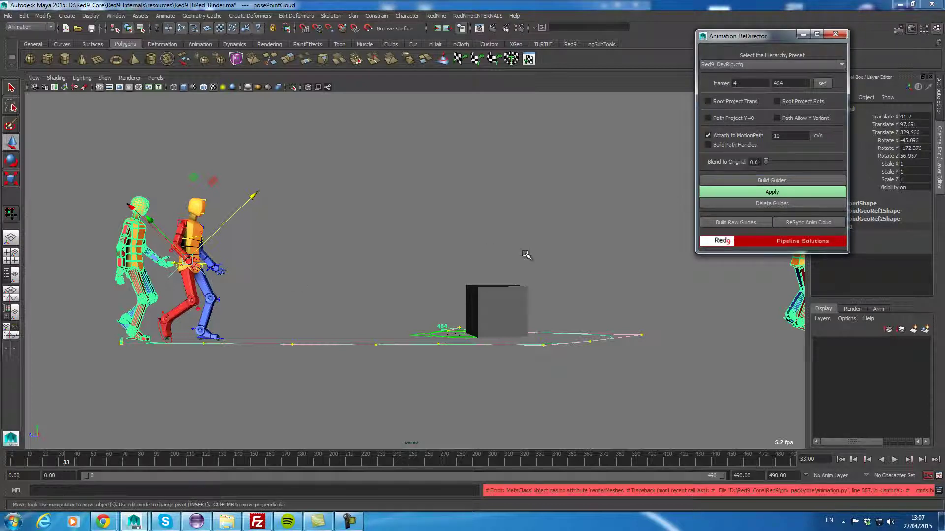
left_click(486, 237)
Step: Select the right wrist control and rebuild the guides with the path no longer projected to the ground
left_click(193, 261)
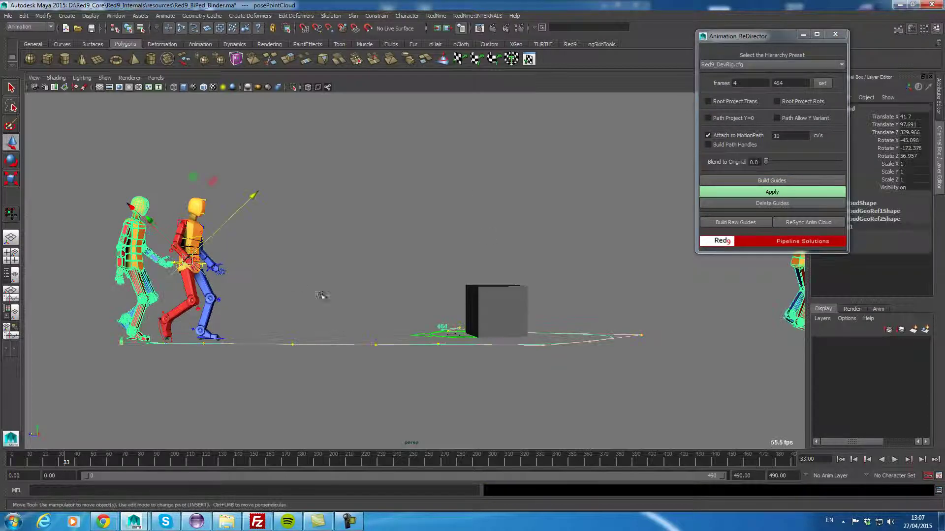
middle_click_drag(246, 252, 429, 253, "alt")
right_click_drag(430, 253, 623, 276, "alt")
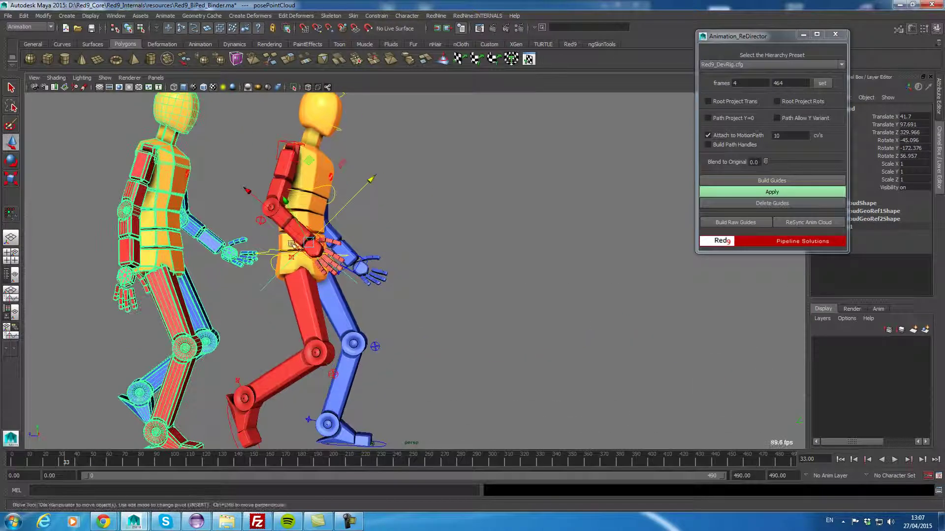
left_click(309, 242)
scroll(460, 238, "down", 3)
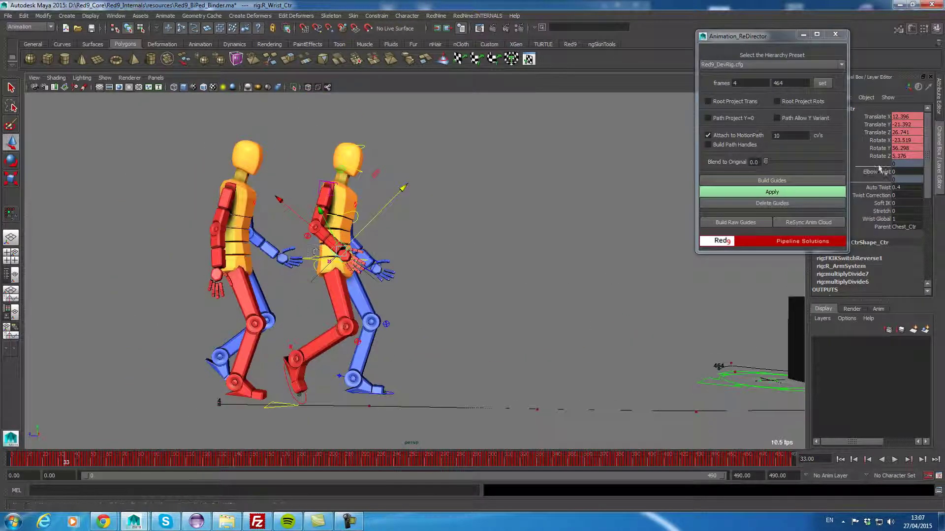
left_click(767, 183)
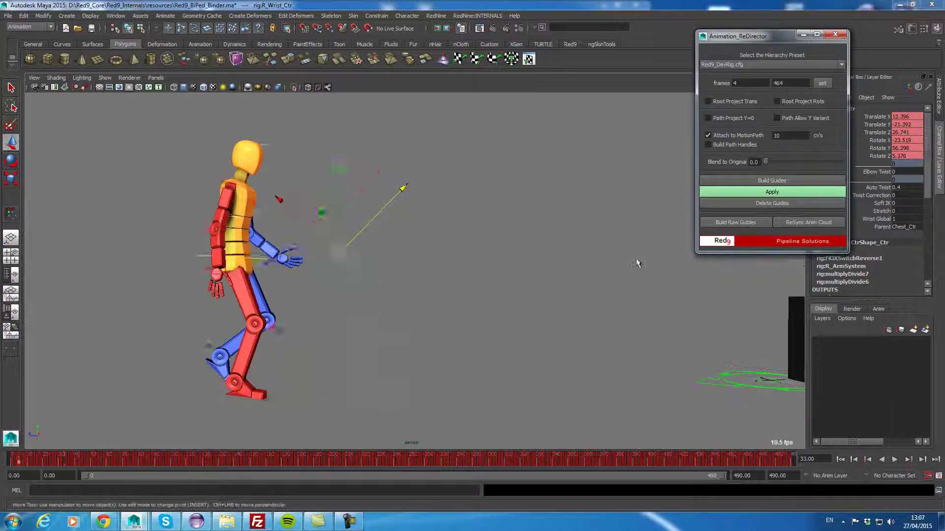
Step: Examine the height of the unprojected guide path and play the walk to frame 43
right_click_drag(547, 293, 244, 431, "alt")
mouse_move(68, 460)
left_mouse_down()
mouse_move(45, 461)
mouse_move(74, 457)
left_mouse_up()
key("alt+v")
left_click_drag(652, 293, 474, 361, "alt")
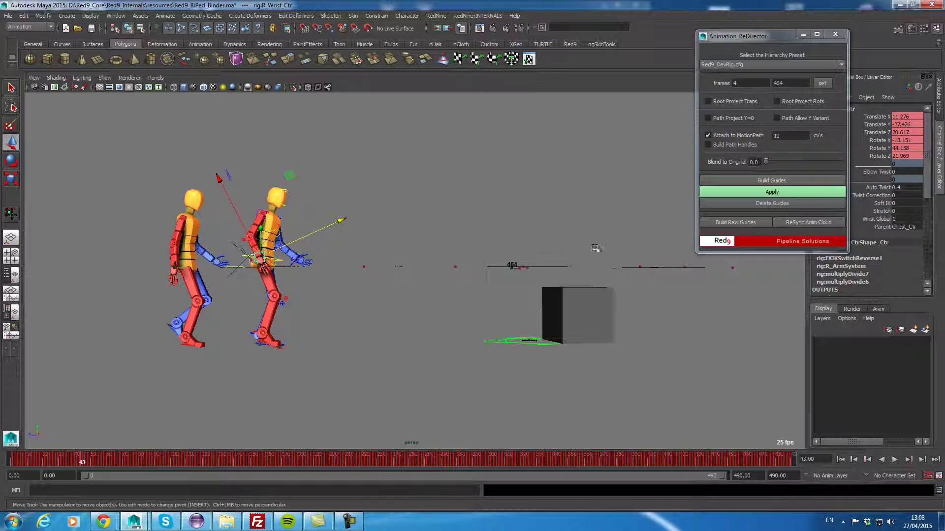
Step: Turn on Path Allow Y Variant, rebuild the raw guides and check the path against the walk up to frame 120
left_click(807, 118)
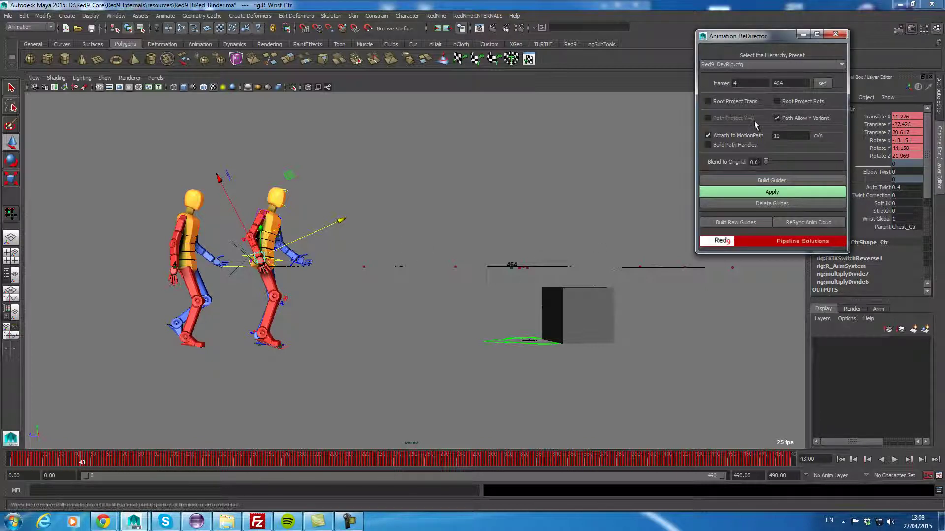
left_click(743, 223)
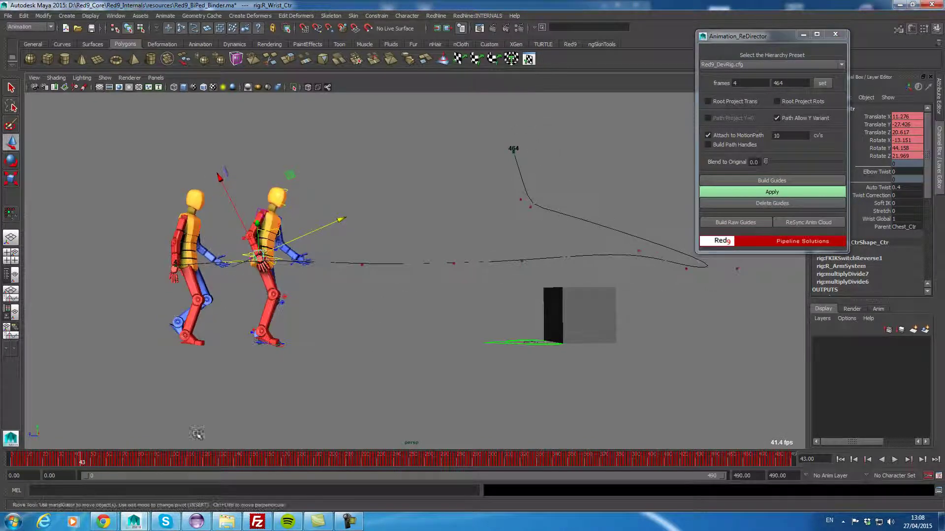
left_click_drag(118, 461, 156, 451)
left_click_drag(560, 315, 557, 353, "alt")
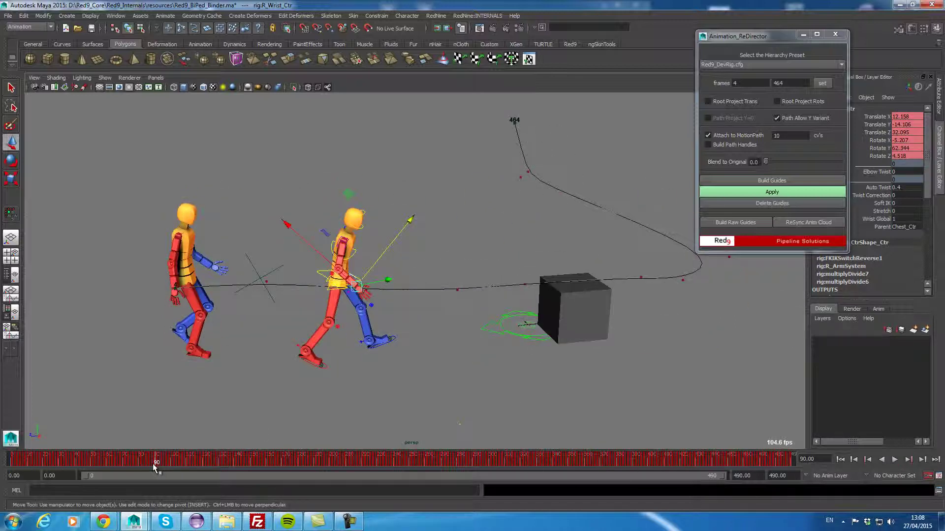
key("alt+v")
left_click_drag(154, 465, 206, 460)
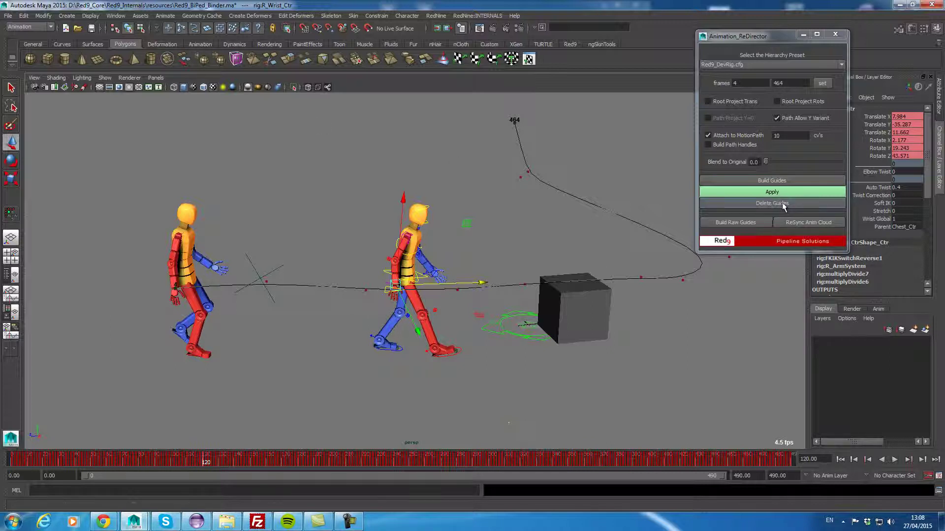
Step: Turn off Attach to MotionPath and delete the existing redirect guides
left_click(382, 377)
left_click(709, 136)
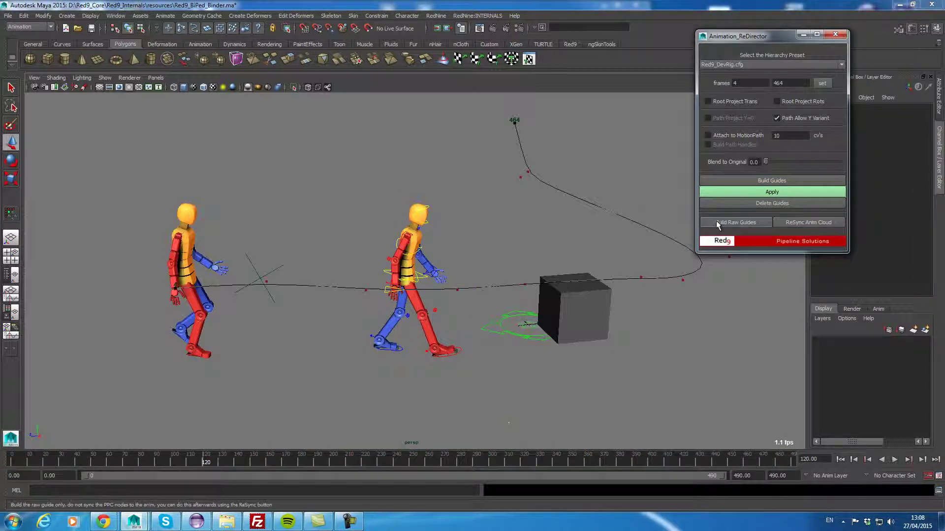
left_click(743, 203)
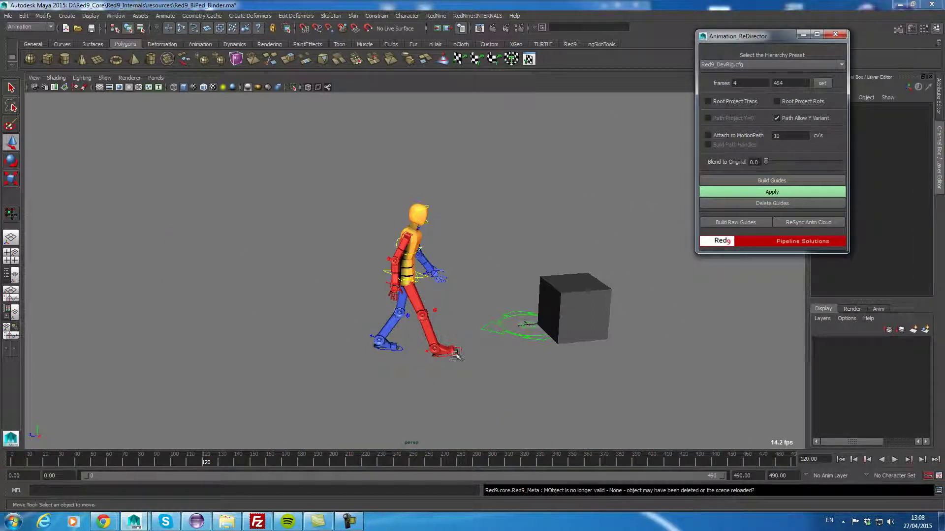
Step: Select the right foot control and go back to frame 19 of the walk
left_click(639, 361)
left_click(458, 351)
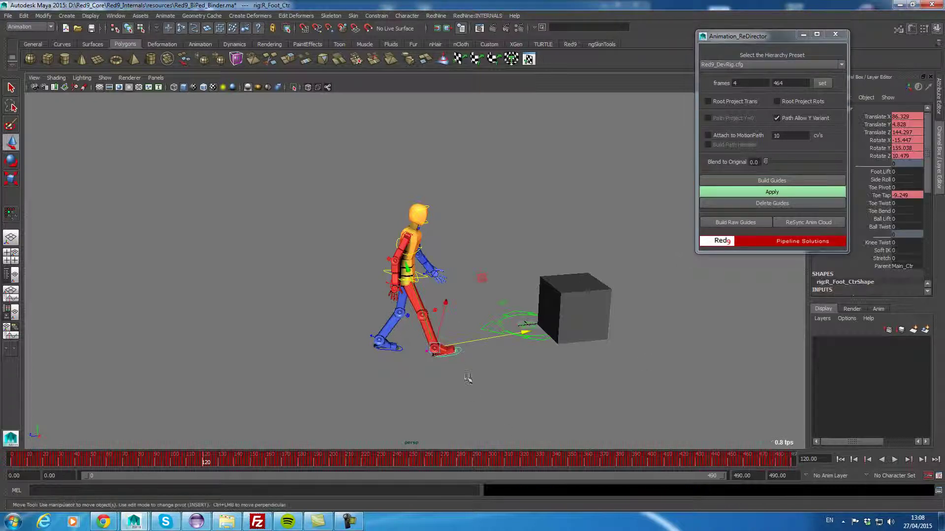
left_click_drag(187, 461, 43, 460)
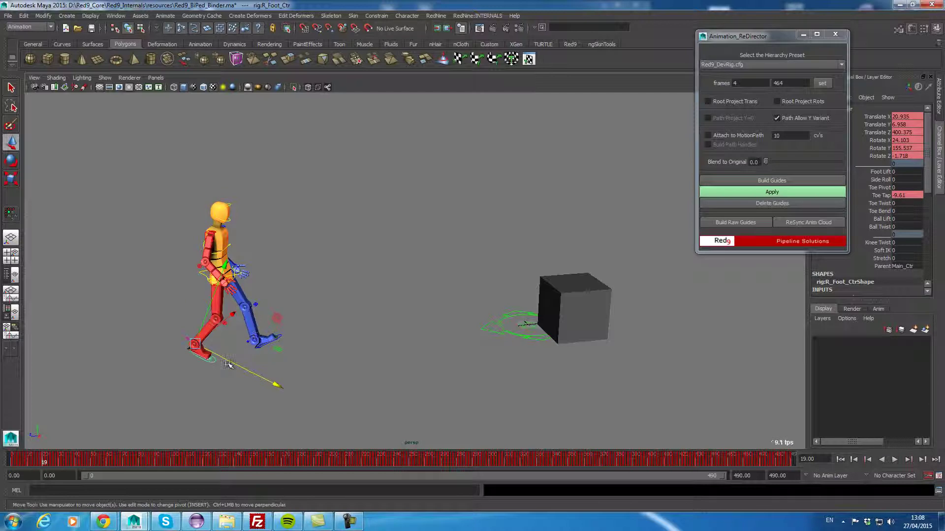
Step: Turn on Root Project Trans and Root Project Rots and build guides from the right foot control
left_click(713, 102)
left_click(787, 102)
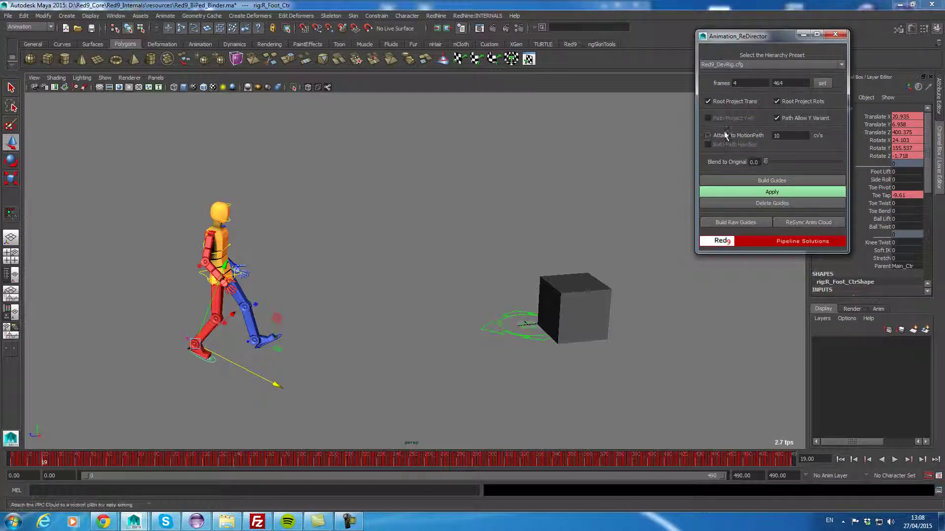
left_click(774, 181)
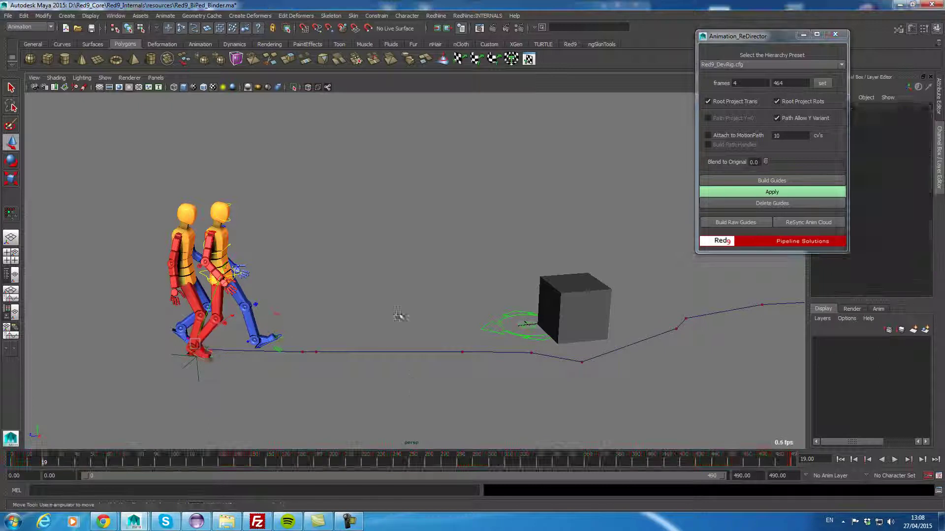
Step: Select the foot-based redirect guide and rotate it about its vertical axis to reorient the walk
left_click_drag(468, 394, 395, 360, "alt")
right_click_drag(394, 361, 301, 359, "alt")
middle_click_drag(300, 359, 439, 348, "alt")
left_click_drag(346, 378, 185, 374, "alt")
key("e")
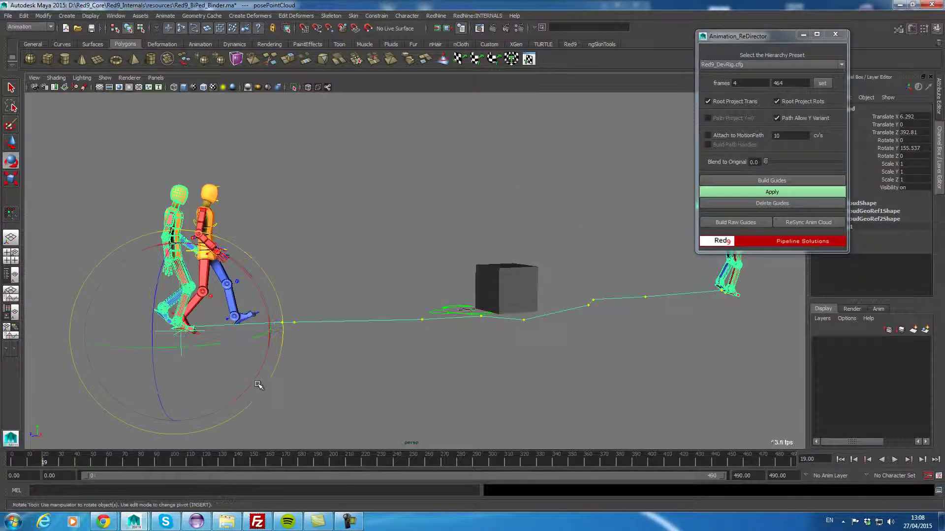
left_click_drag(232, 345, 257, 343)
Step: Scrub the reoriented walk back to frame 8, delete the guides and move the redirector window clear of the channel values
left_click_drag(422, 463, 24, 460)
left_click(772, 204)
left_click_drag(328, 373, 485, 337, "alt")
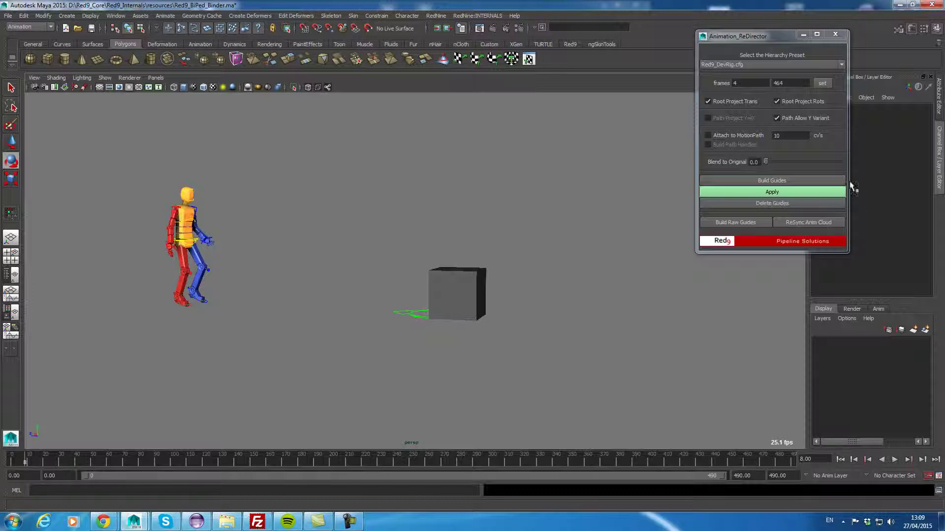
left_click_drag(757, 43, 718, 80)
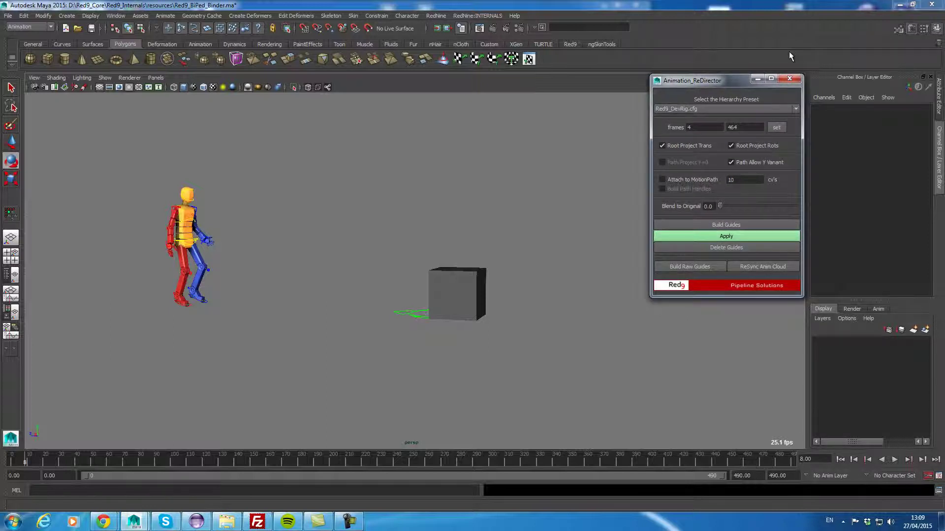